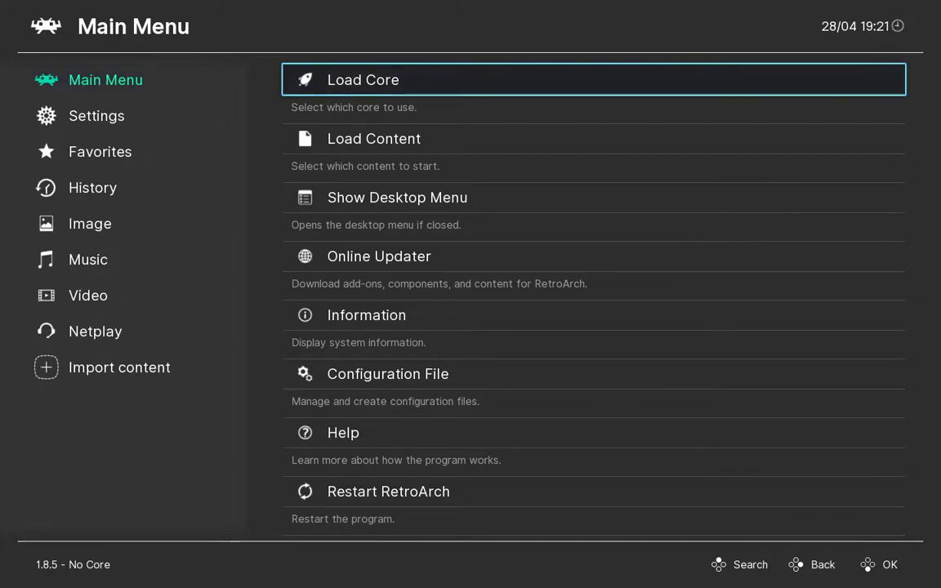
Step: Download the Nintendo - Nintendo 64 (Mupen64Plus-Next) core from the online core list and leave the list
key("Return")
key("Return")
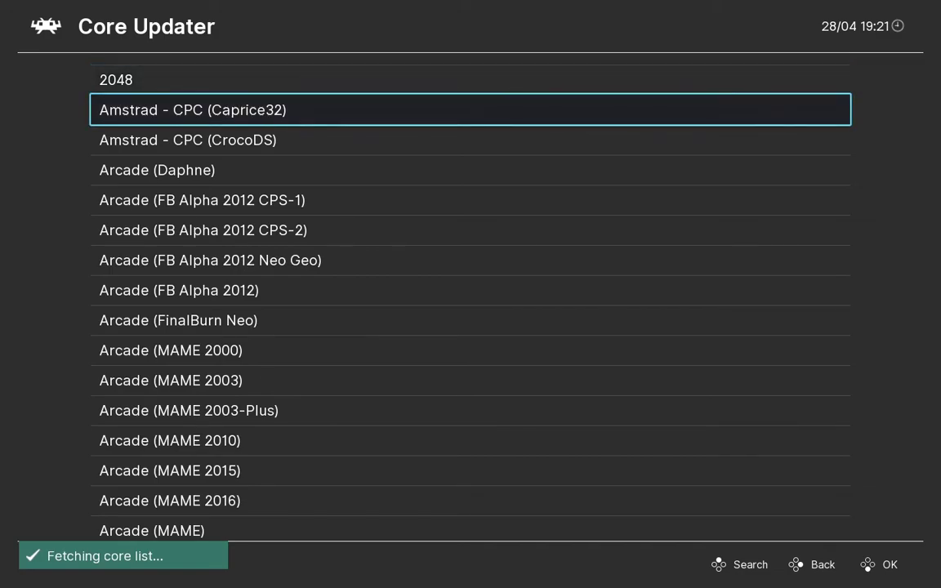
key("Down")
key("Down")
key("Down")
key("Down")
key("Down")
key("Down")
key("Down")
key("Down")
key("Down")
key("Down")
key("Down")
key("Down")
key("Down")
key("Down")
key("Down")
key("Down")
key("Down")
key("Down")
key("Down")
key("Down")
key("Down")
key("Down")
key("Down")
key("Down")
key("Down")
key("Down")
key("Down")
key("Down")
key("Down")
key("Down")
key("Down")
key("Down")
key("Down")
key("Down")
key("Down")
key("Down")
key("Down")
key("Down")
key("Down")
key("Down")
key("Up")
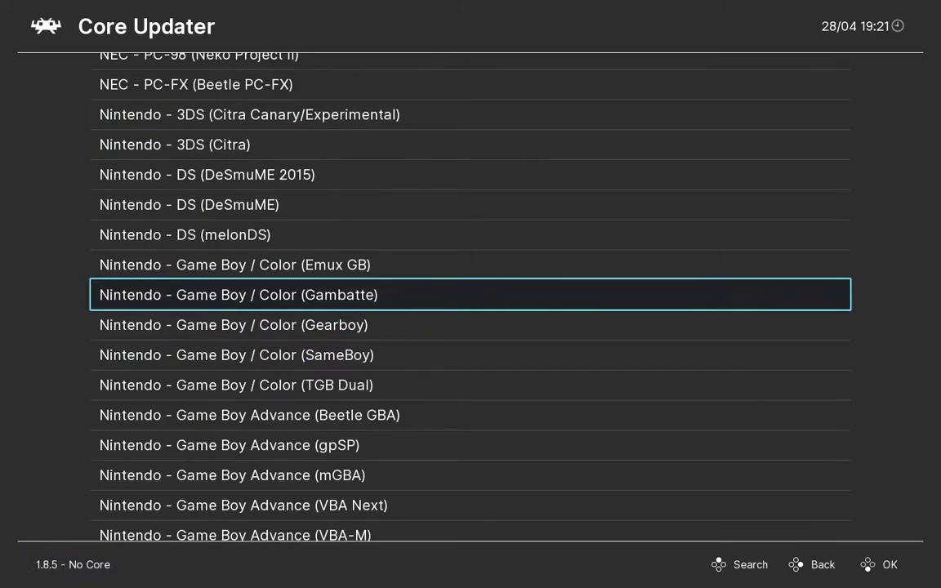
key("Down")
key("Down")
key("Down")
key("Down")
key("Down")
key("Down")
key("Down")
key("Down")
key("Down")
key("Down")
key("Down")
key("Down")
key("Down")
key("Down")
key("Down")
key("Down")
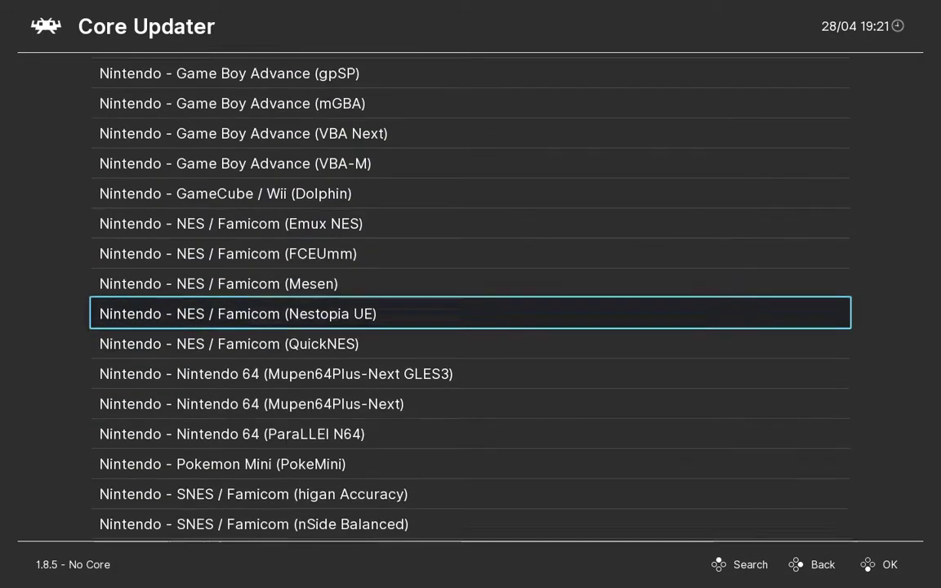
key("Return")
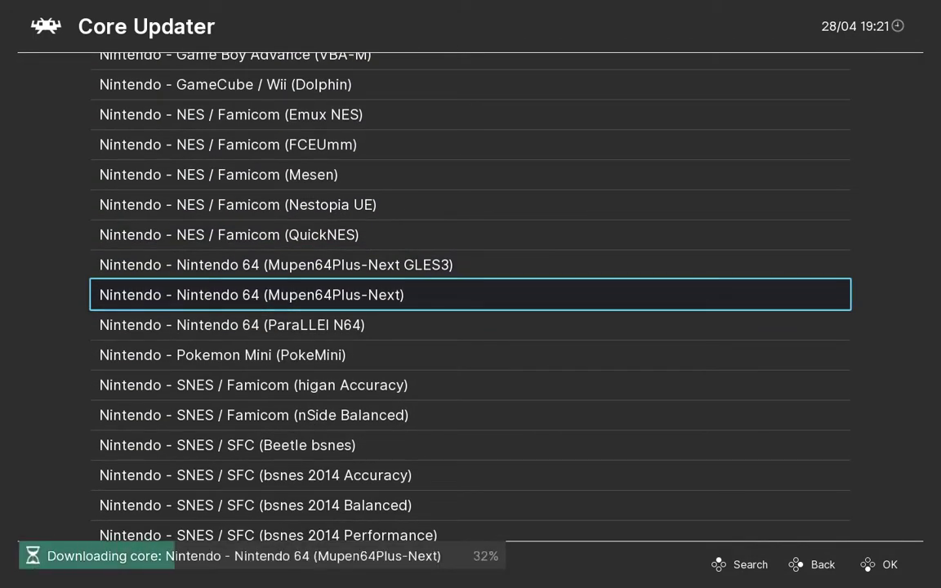
key("BackSpace")
key("BackSpace")
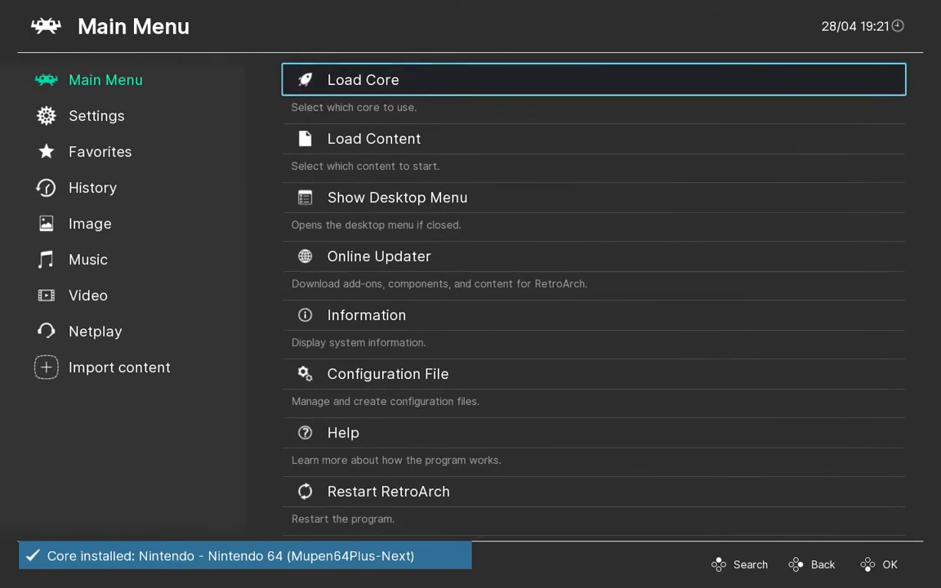
Step: Start importing content with a directory scan and open the D:\ drive as the starting location
key("Left")
key("Down")
key("Down")
key("Down")
key("Down")
key("Down")
key("Down")
key("Down")
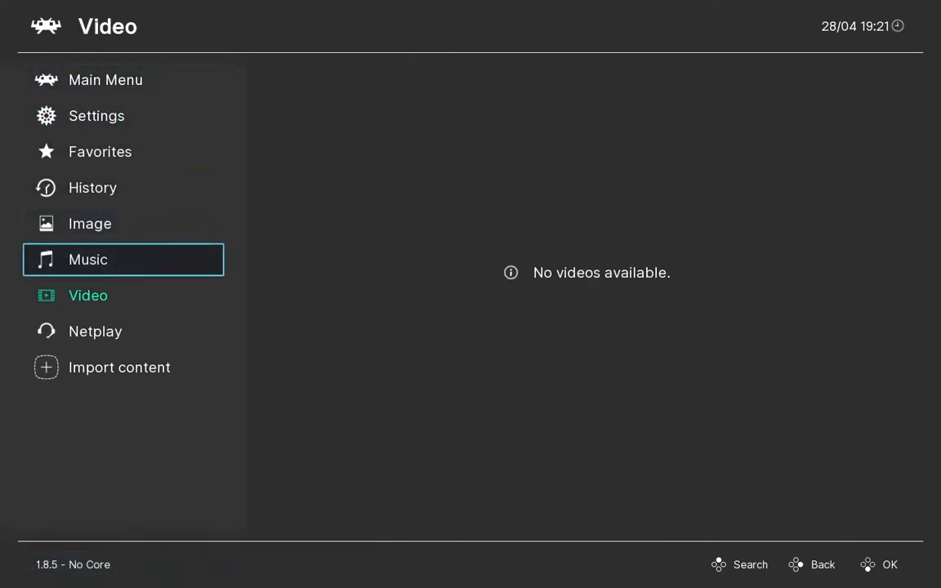
key("Down")
key("Right")
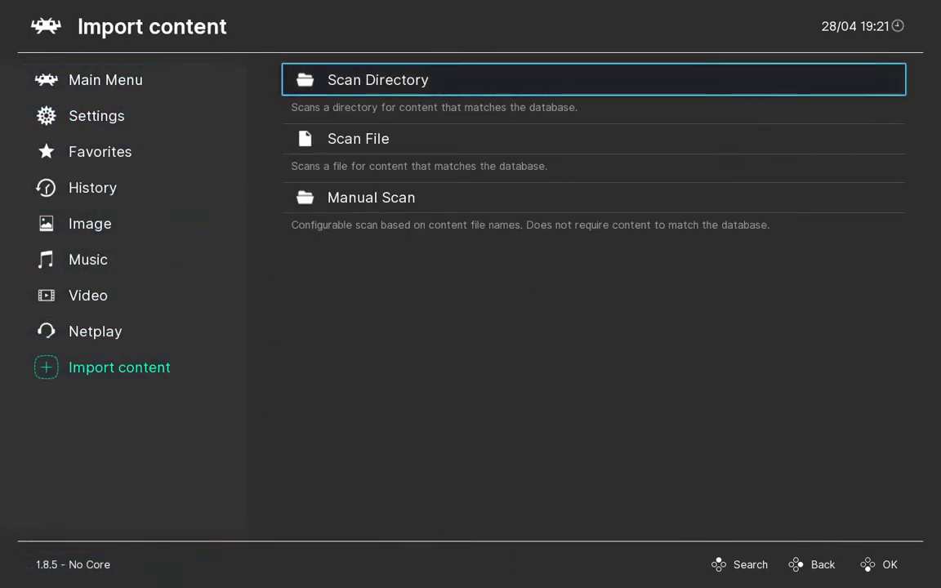
key("Return")
key("Down")
key("Return")
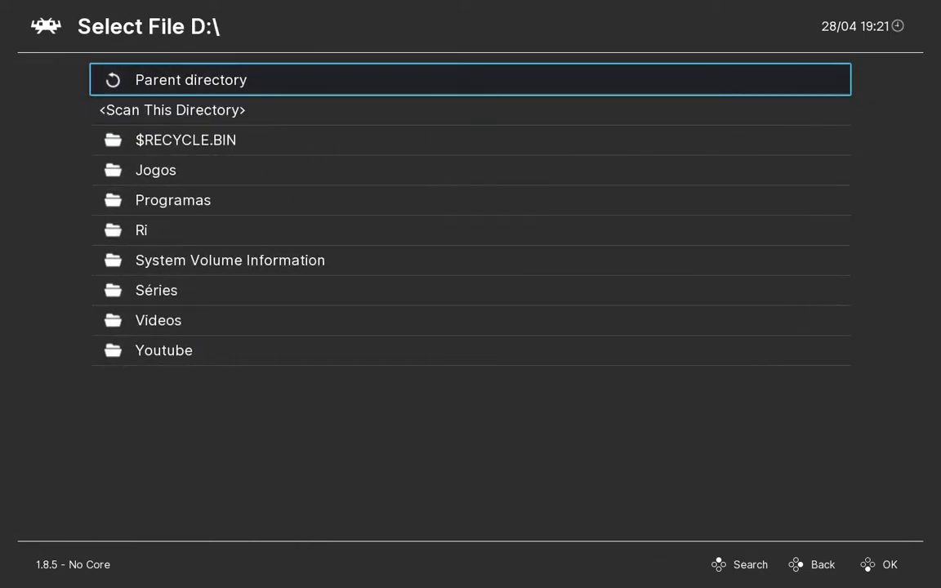
Step: Scan the folder D:\Jogos\Classic\Nintendo 64 for games
key("Down")
key("Down")
key("Return")
key("Down")
key("Down")
key("Return")
key("Down")
key("Down")
key("Down")
key("Down")
key("Down")
key("Down")
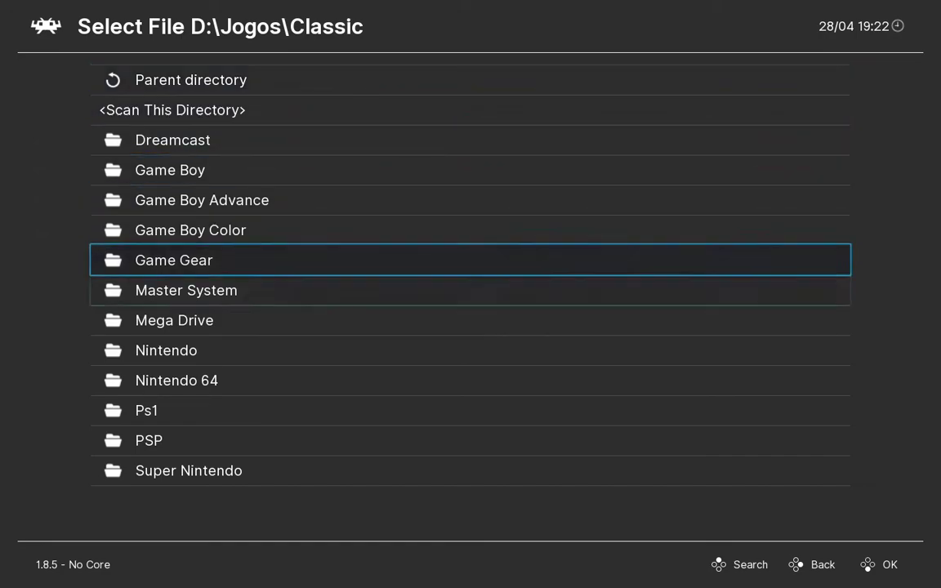
key("Down")
key("Down")
key("Down")
key("Down")
key("Return")
key("Down")
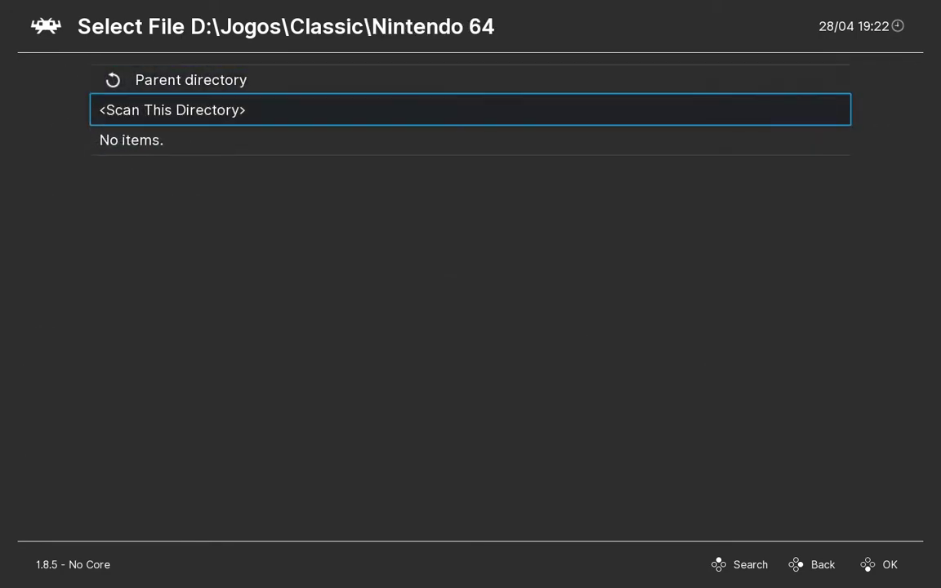
key("Return")
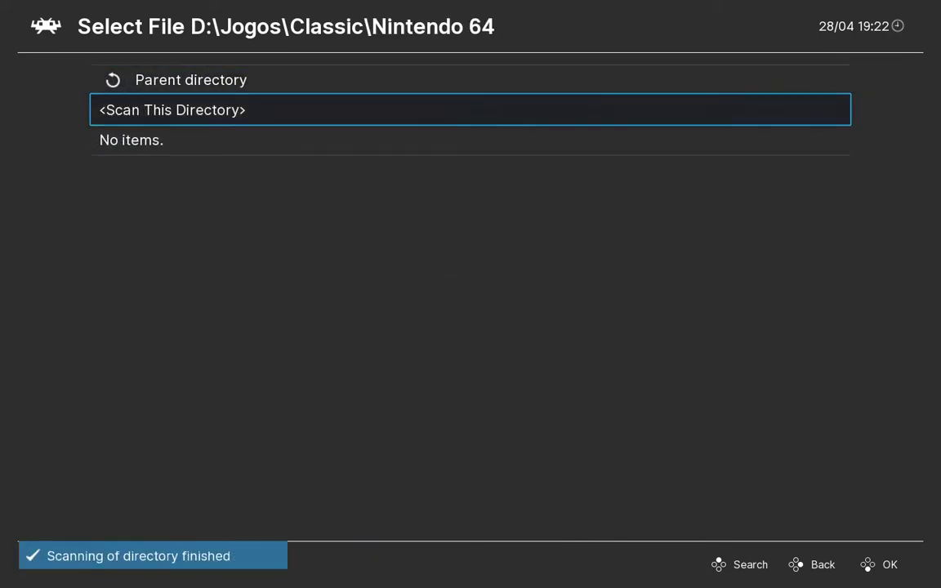
Step: Leave the folder browser and open the Nintendo 64 playlist
key("BackSpace")
key("BackSpace")
key("BackSpace")
key("BackSpace")
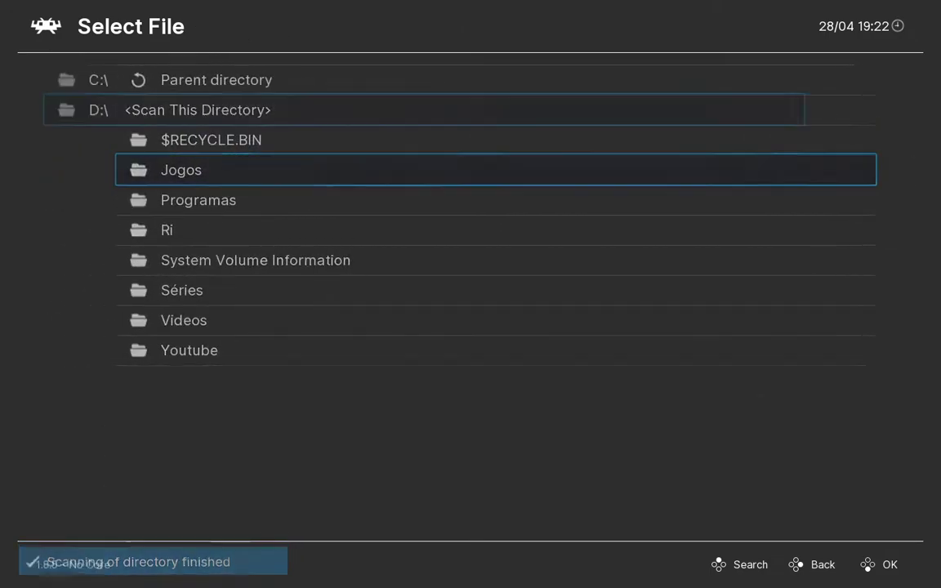
key("BackSpace")
key("BackSpace")
key("BackSpace")
key("Down")
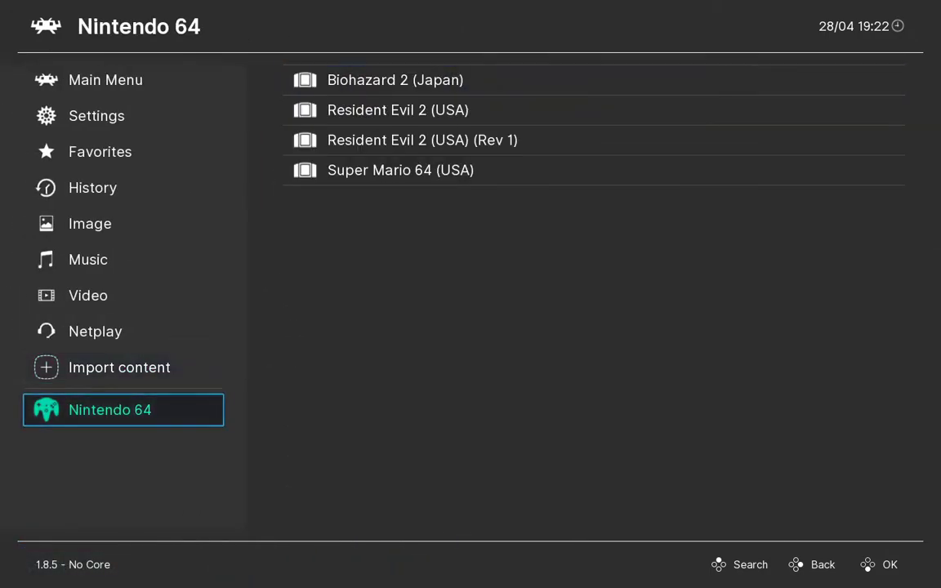
key("Right")
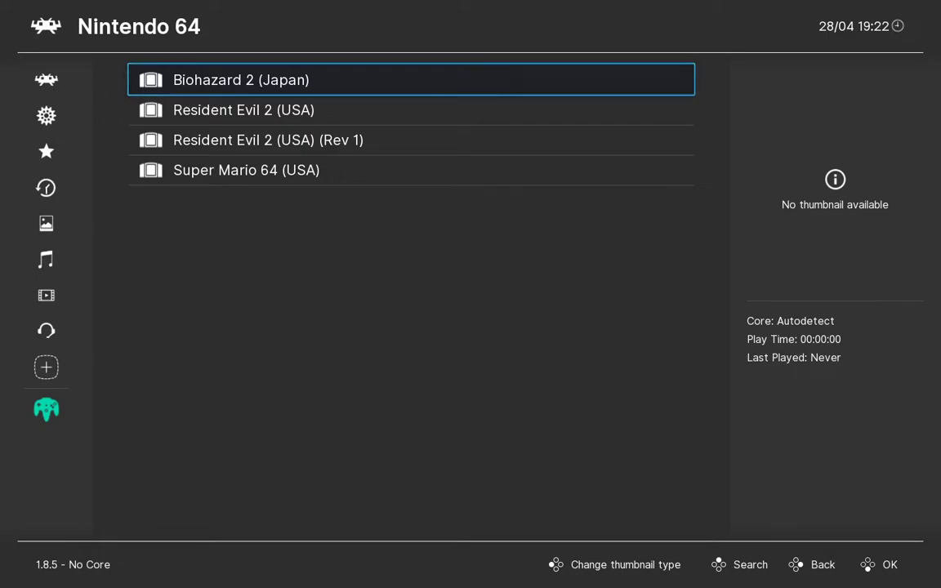
Step: Download the thumbnails for Biohazard 2 (Japan) and return to the playlist
key("Return")
key("Down")
key("Down")
key("Down")
key("Down")
key("Down")
key("Down")
key("Down")
key("Return")
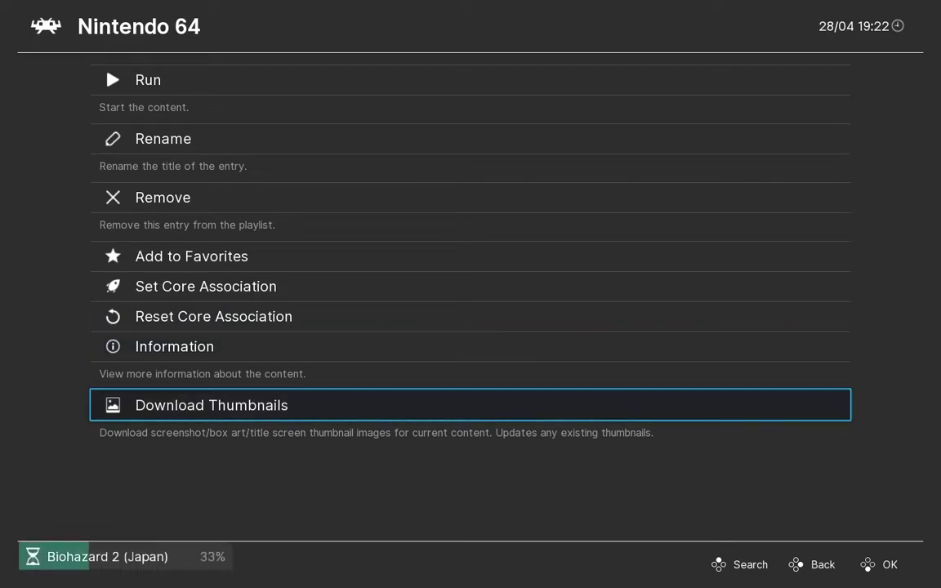
key("BackSpace")
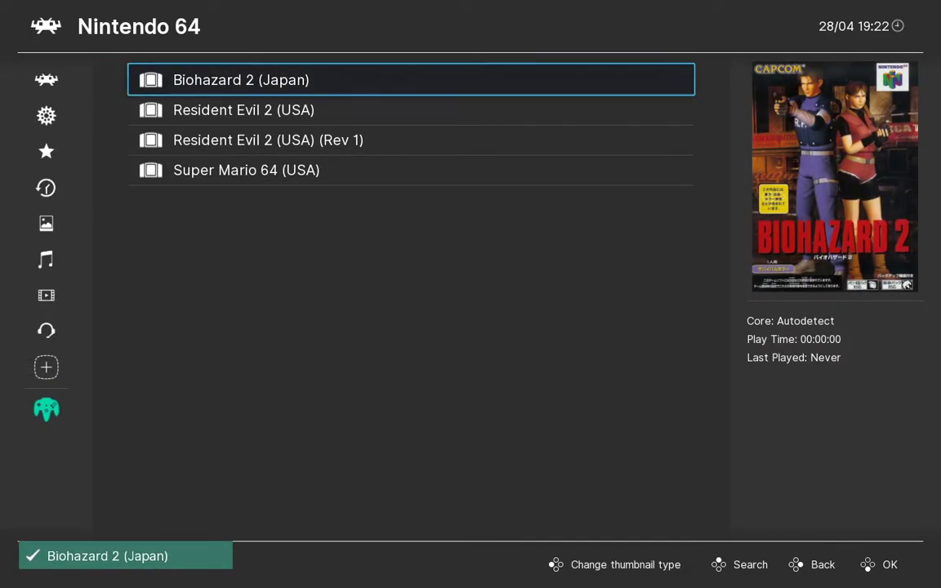
Step: Download the thumbnails for Resident Evil 2 (USA) and return to the playlist
key("Down")
key("Down")
key("Return")
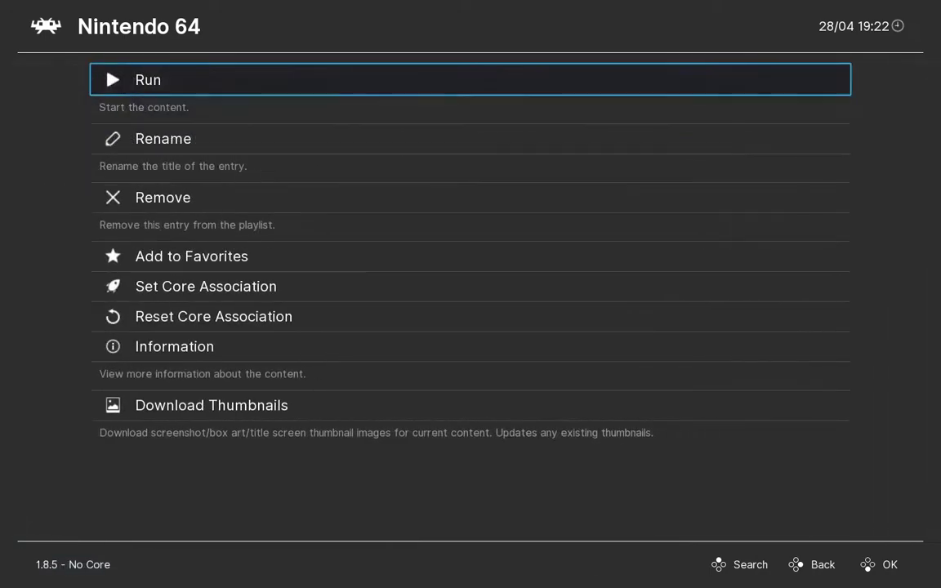
key("Up")
key("Return")
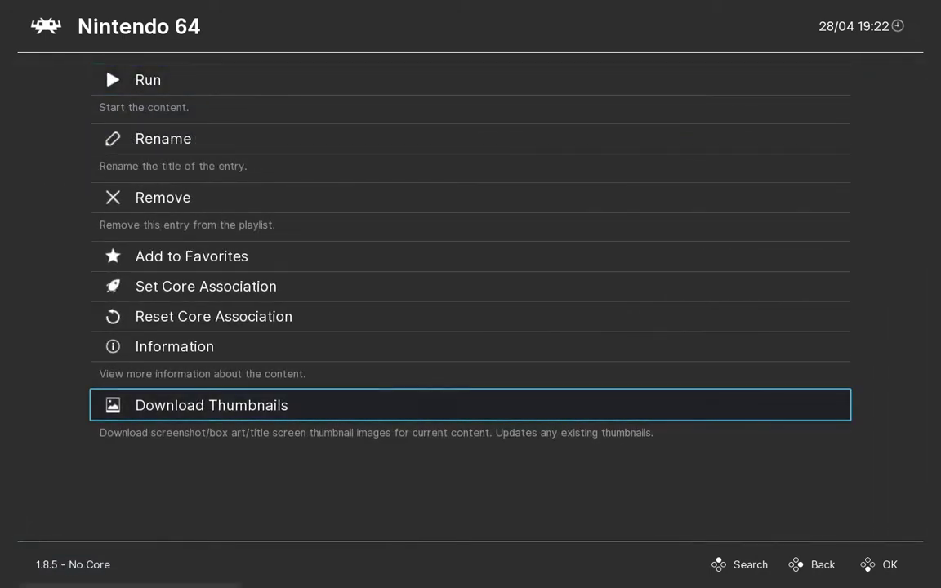
key("BackSpace")
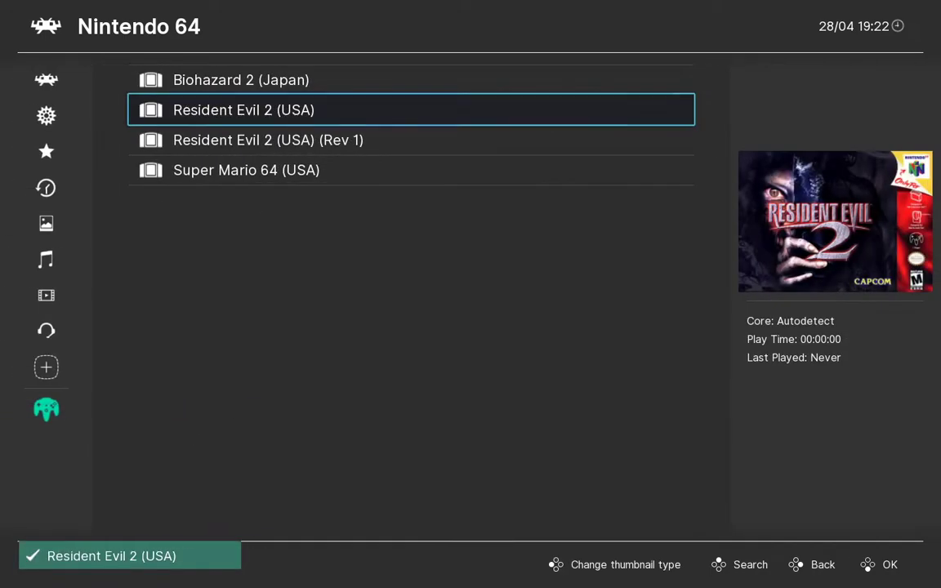
Step: Download the thumbnails for Super Mario 64 (USA) and return to the playlist
key("Down")
key("Return")
key("Up")
key("Return")
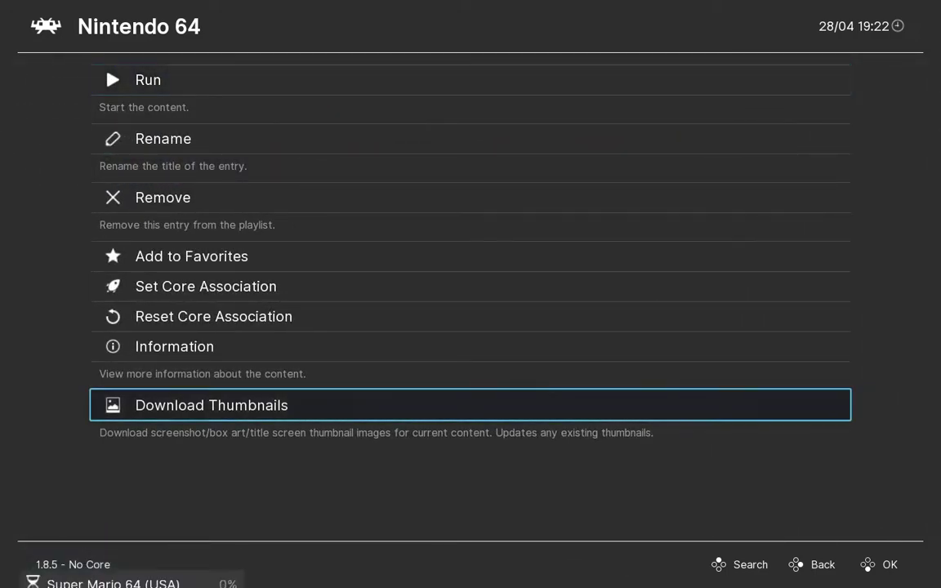
key("BackSpace")
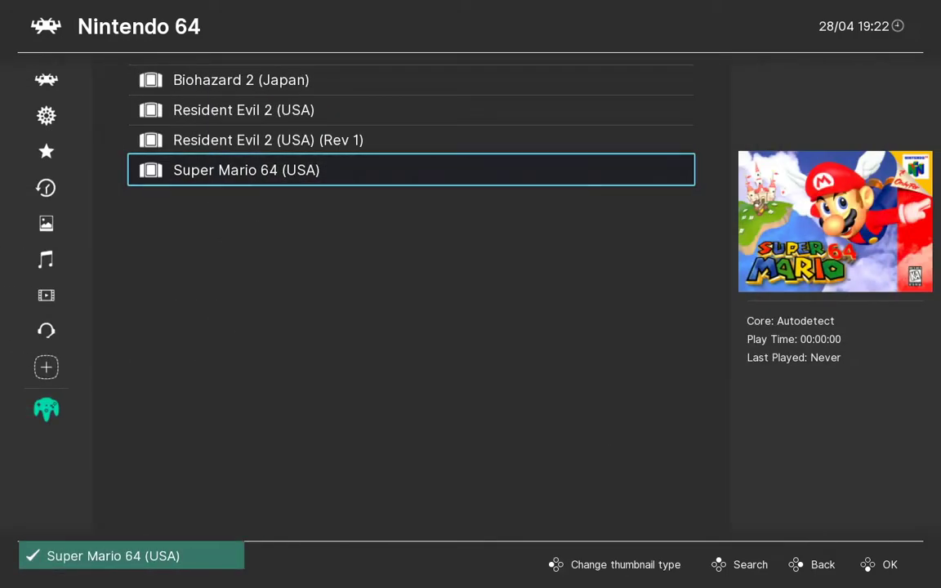
Step: Leave the Nintendo 64 playlist and open the list of cores available for download
key("Up")
key("Up")
key("Up")
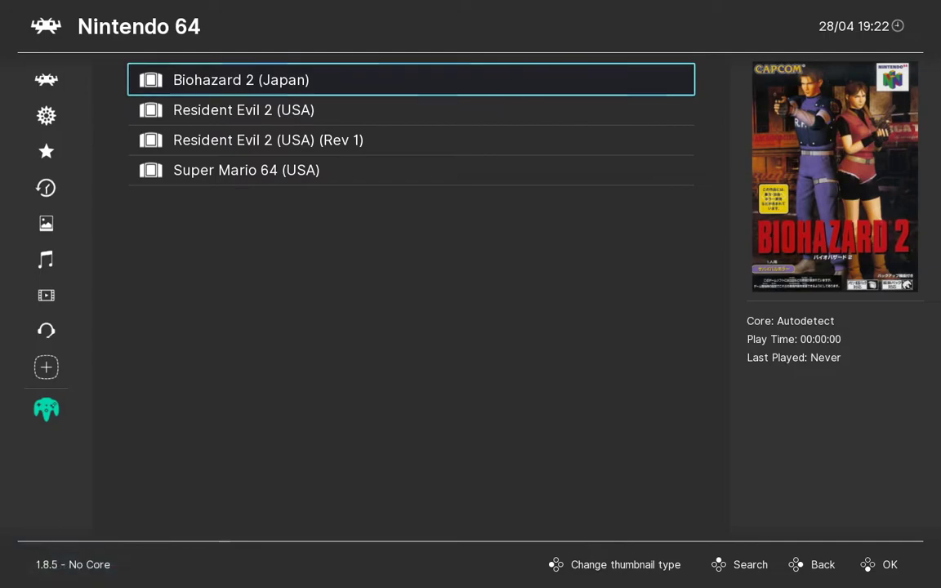
key("Left")
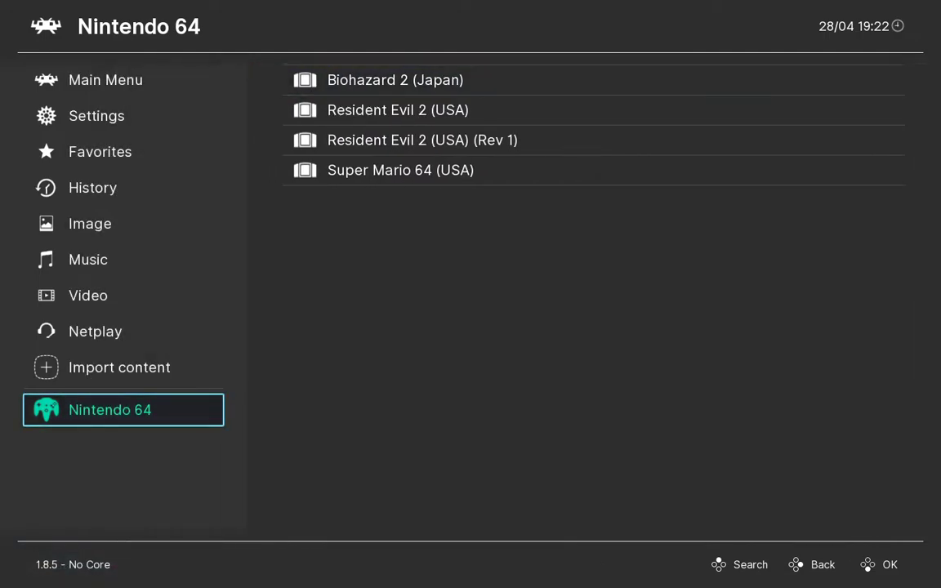
key("Up")
key("Up")
key("Up")
key("Up")
key("Up")
key("Up")
key("Up")
key("Up")
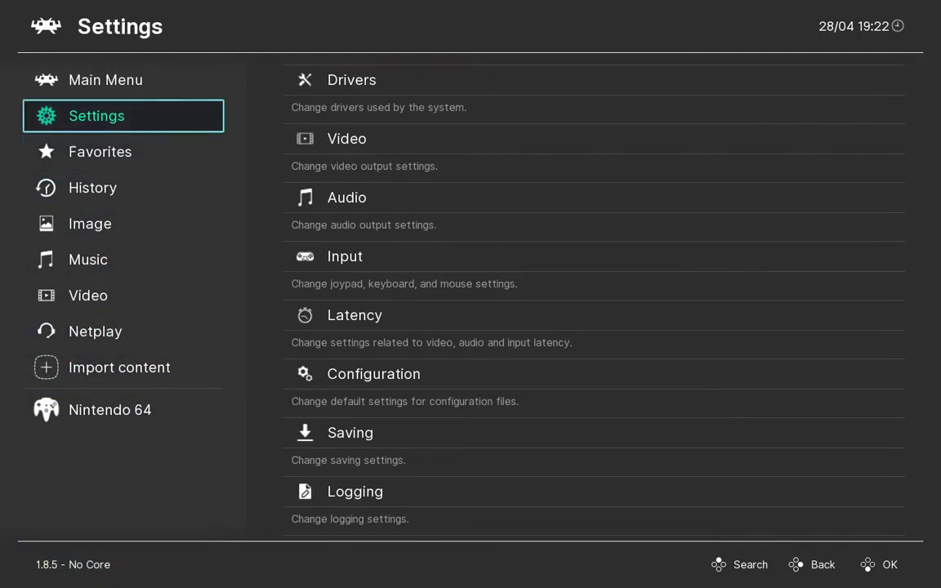
key("Up")
key("Right")
key("Return")
key("Down")
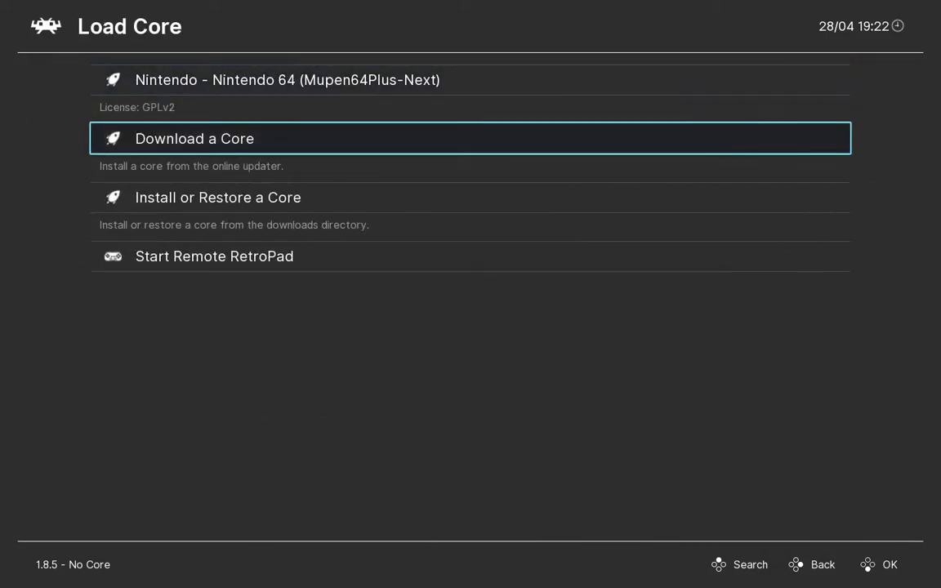
key("Return")
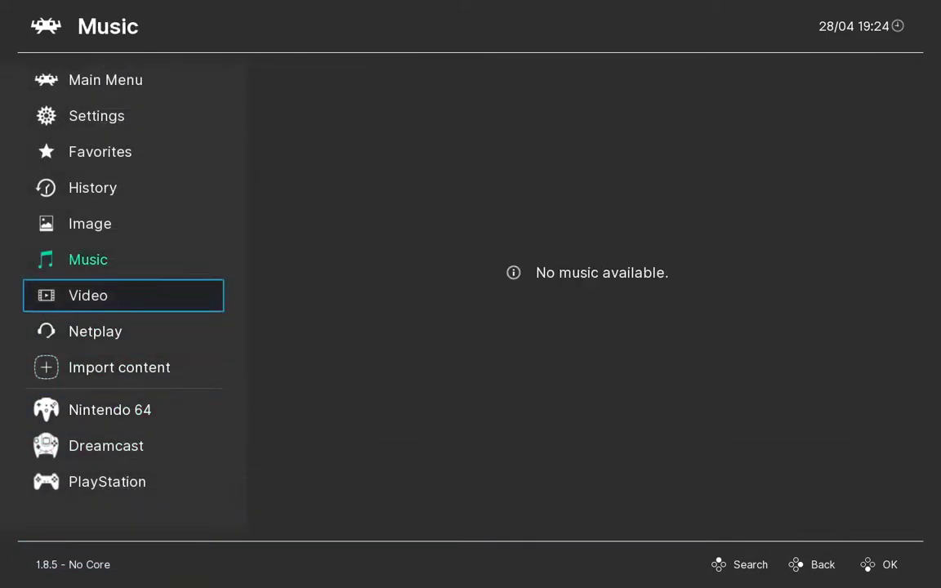
Step: Go back to the main section and open the Online Updater
key("Up")
key("Up")
key("Up")
key("Up")
key("Up")
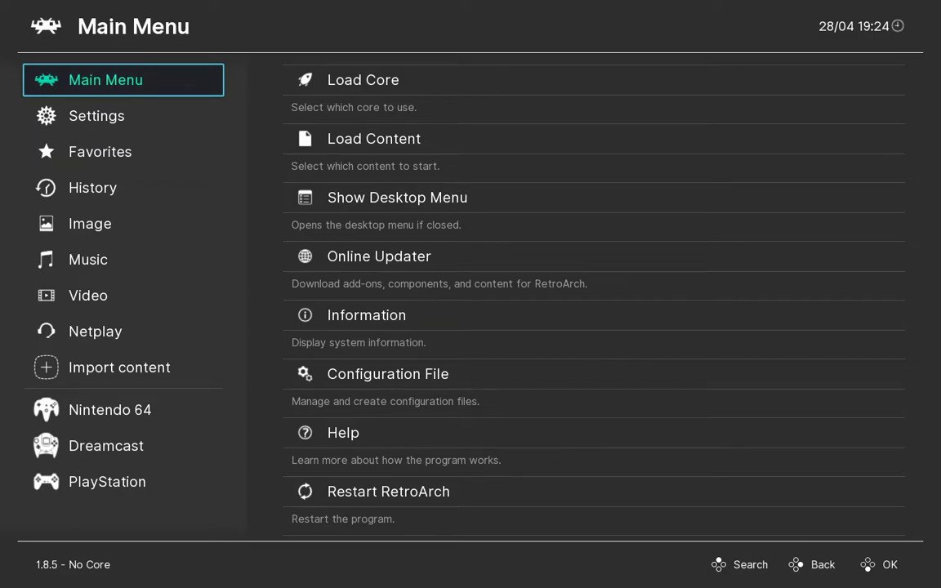
key("Right")
key("Down")
key("Down")
key("Down")
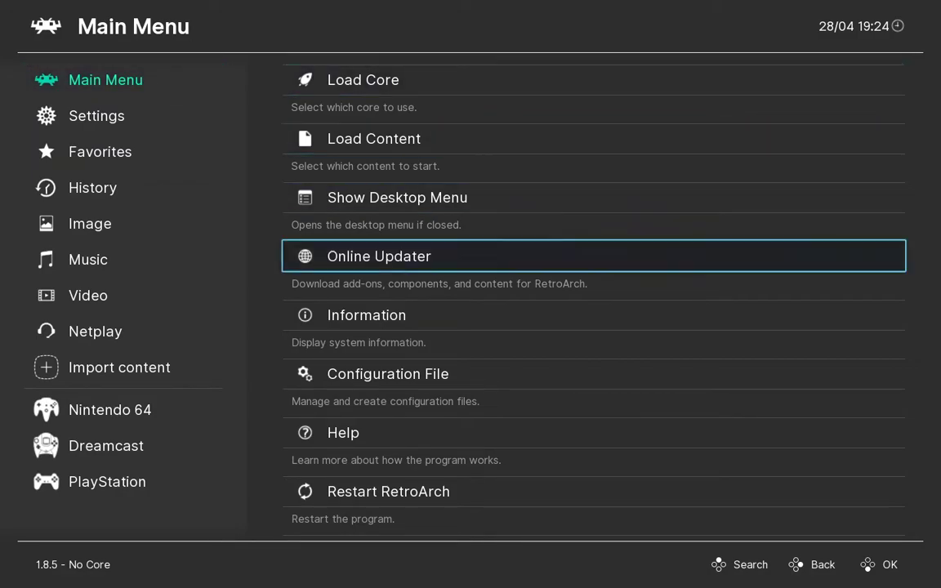
key("Return")
Step: Download the thumbnails for the whole Sega - Dreamcast playlist with the Playlist Thumbnails Updater
key("Down")
key("Down")
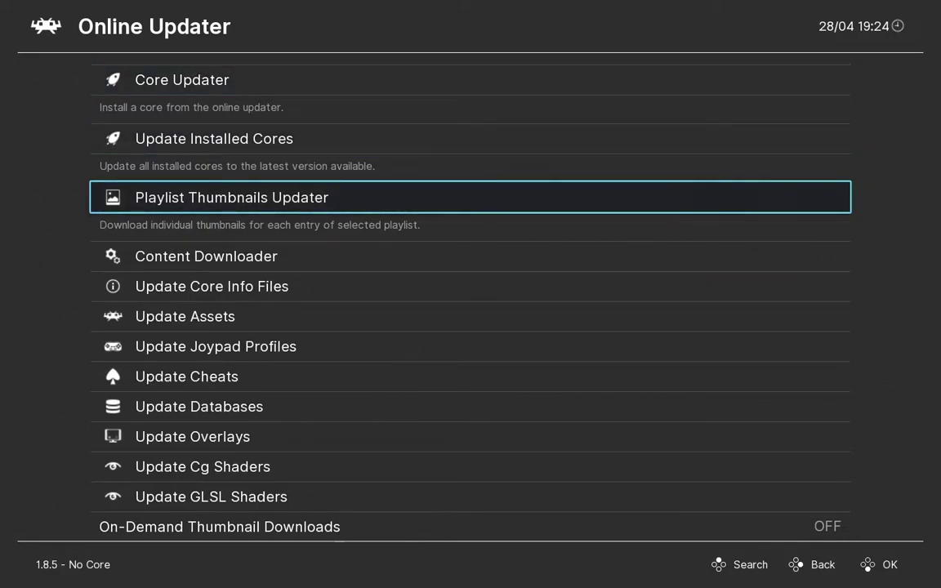
key("Return")
key("Down")
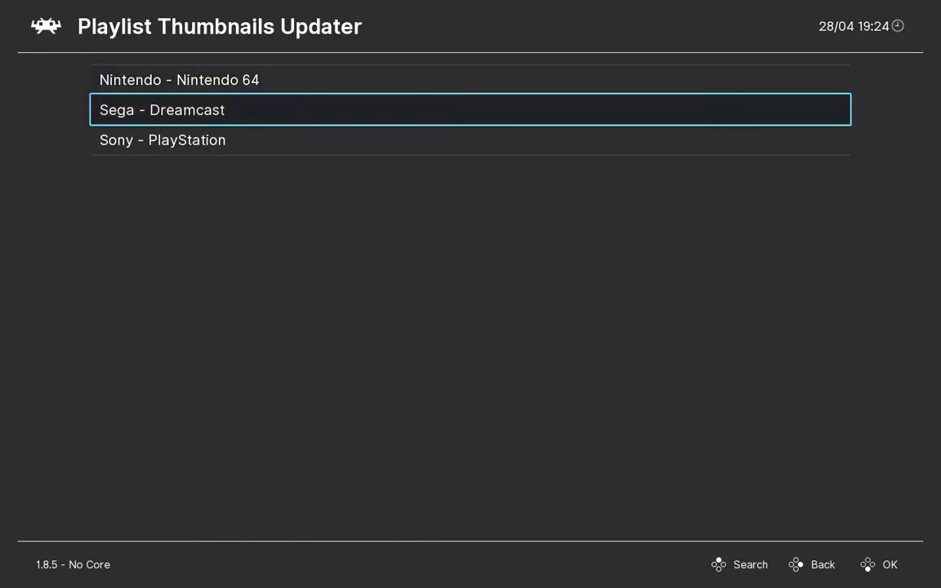
key("Return")
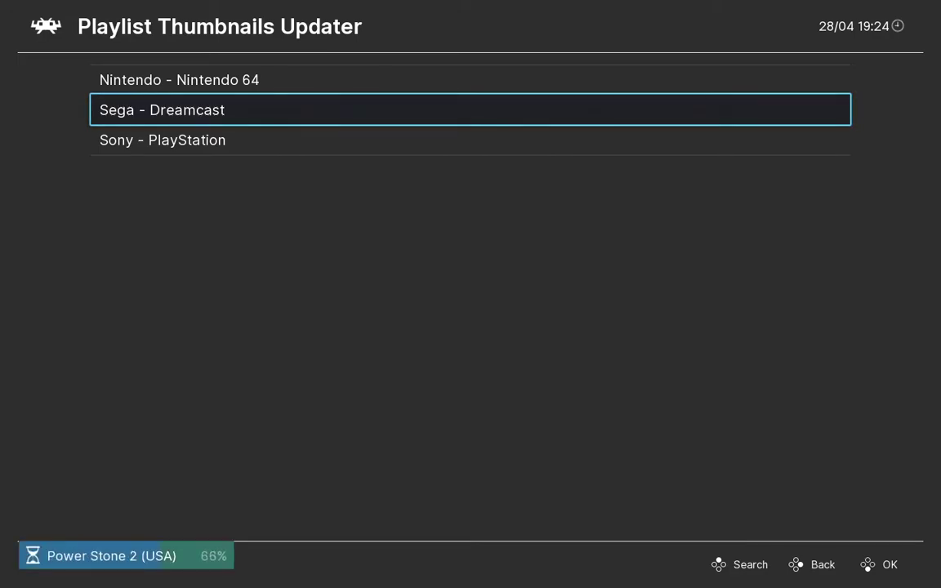
key("BackSpace")
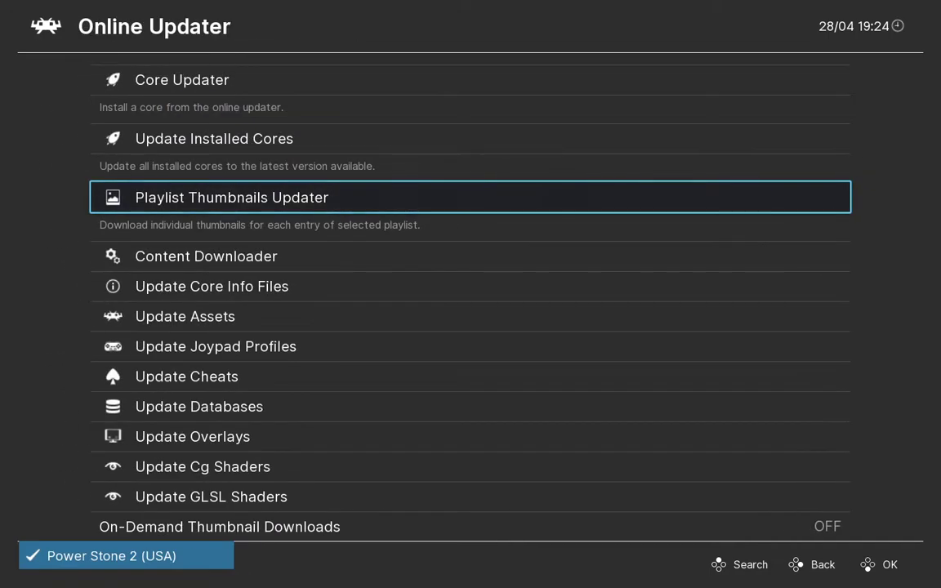
Step: Open the Dreamcast playlist and check the thumbnails of its games
key("BackSpace")
key("Left")
key("Down")
key("Down")
key("Down")
key("Down")
key("Down")
key("Down")
key("Down")
key("Down")
key("Down")
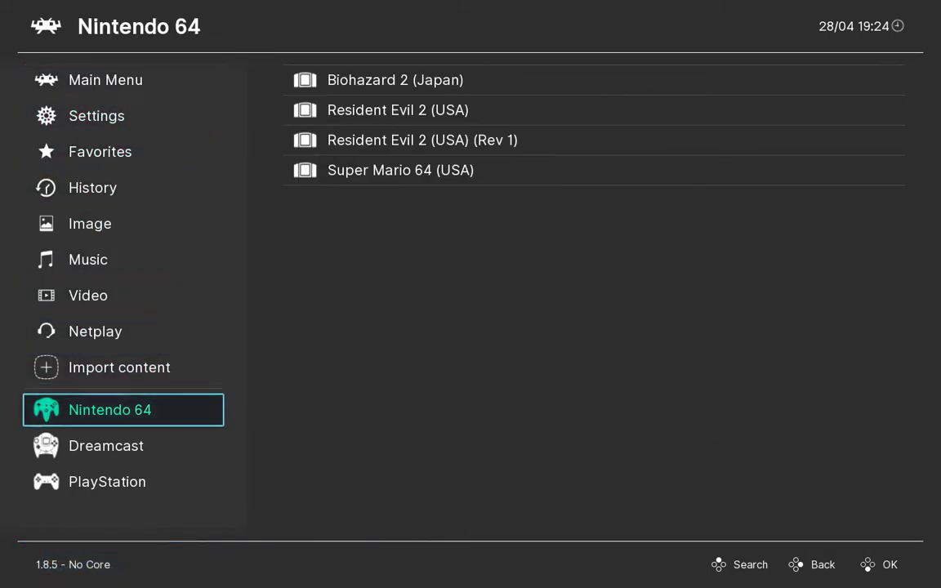
key("Down")
key("Right")
key("Down")
key("Down")
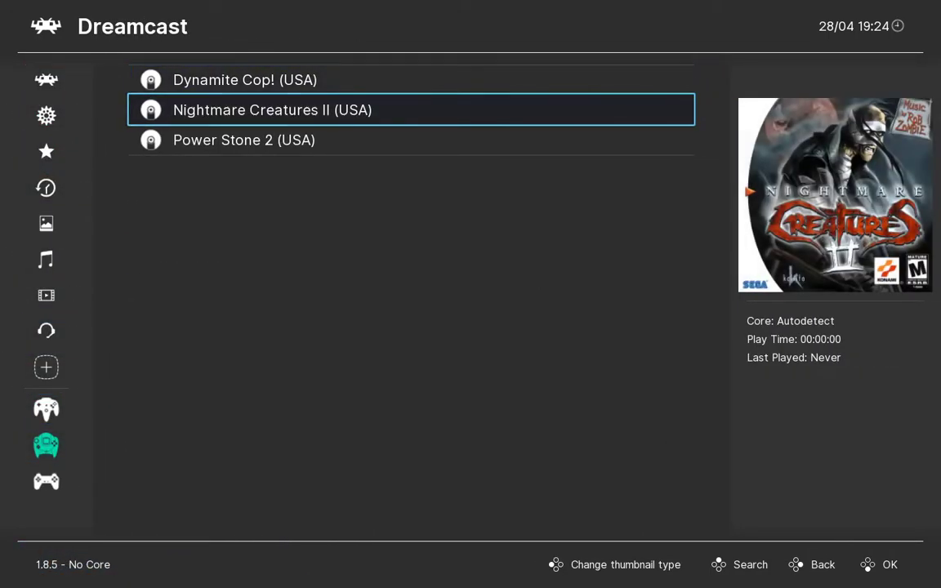
key("Up")
key("Up")
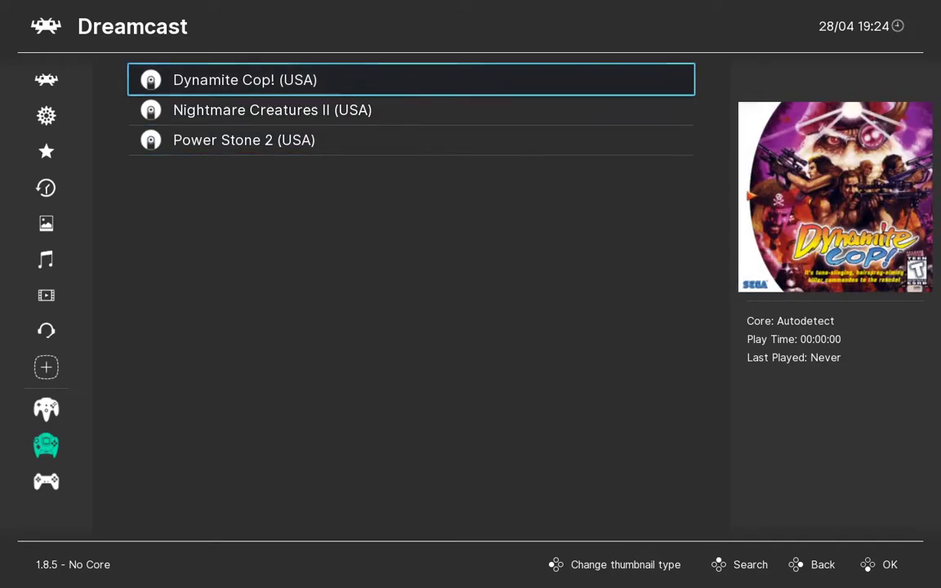
Step: Turn on On-Demand Thumbnail Downloads in the Online Updater and return to the Main Menu
key("Left")
key("Up")
key("Up")
key("Up")
key("Up")
key("Up")
key("Up")
key("Up")
key("Up")
key("Up")
key("Up")
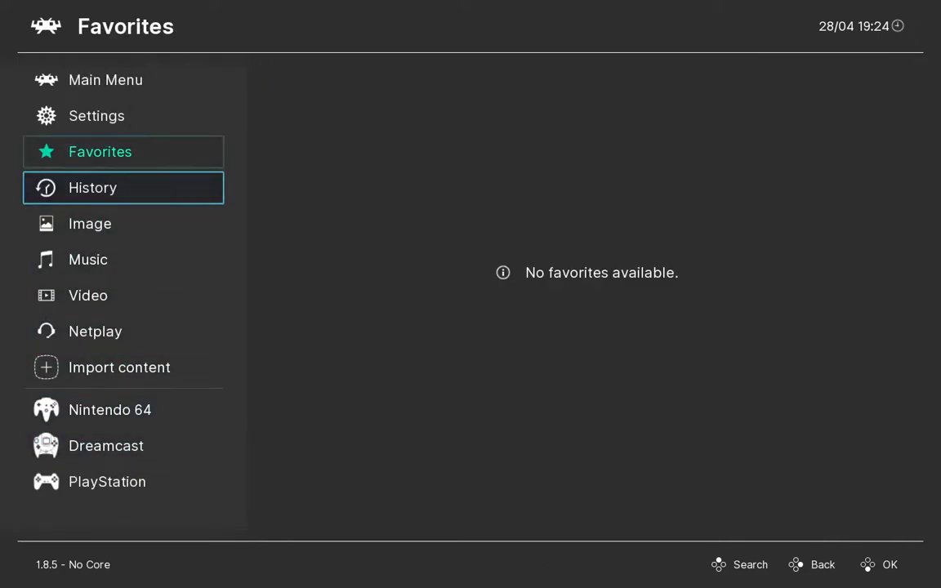
key("Right")
key("Down")
key("Down")
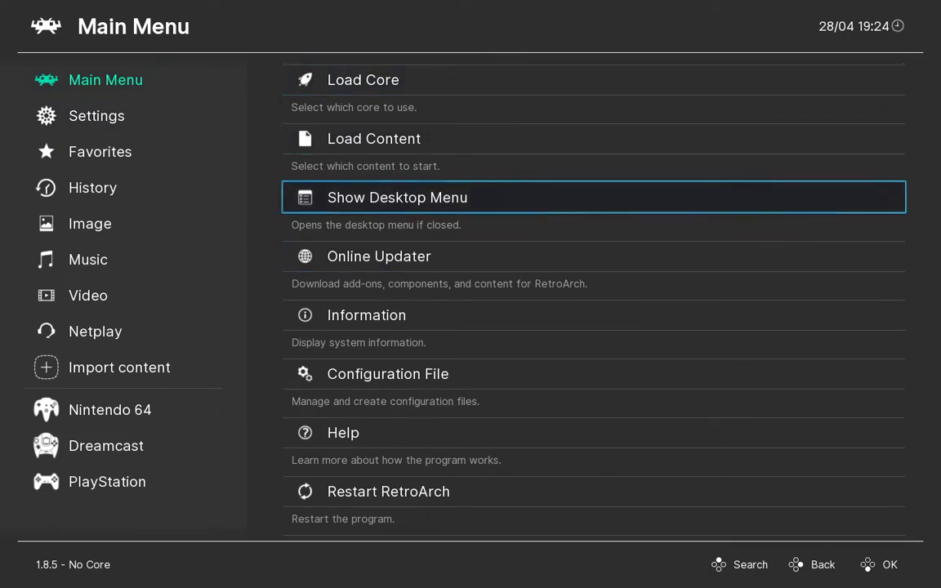
key("Down")
key("Return")
key("Up")
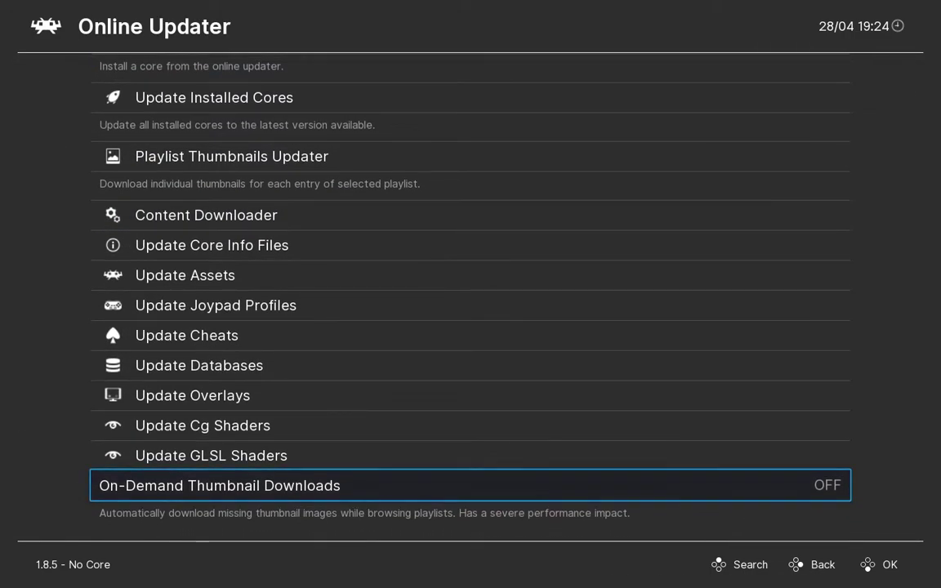
key("Return")
key("BackSpace")
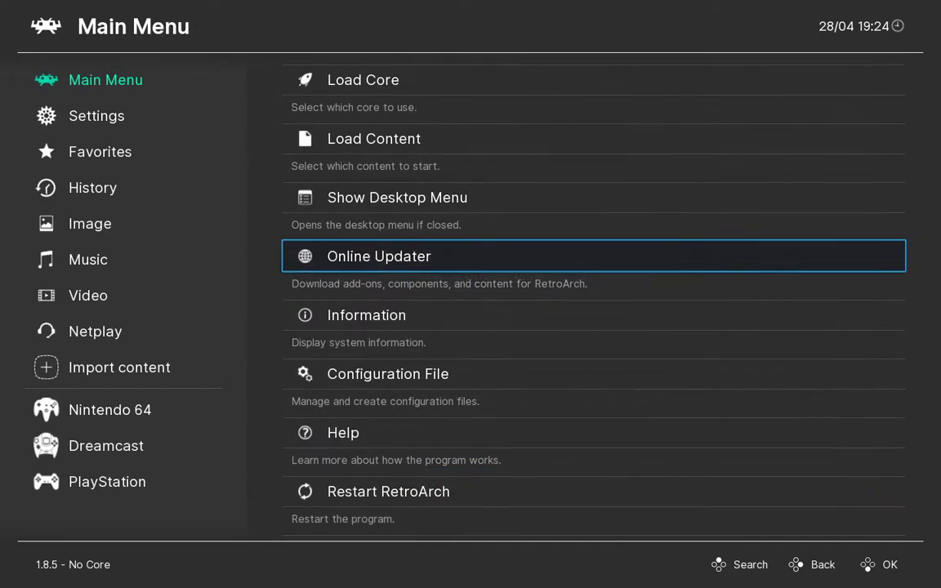
Step: Open the PlayStation playlist
key("Left")
key("Down")
key("Down")
key("Down")
key("Down")
key("Down")
key("Down")
key("Down")
key("Down")
key("Down")
key("Down")
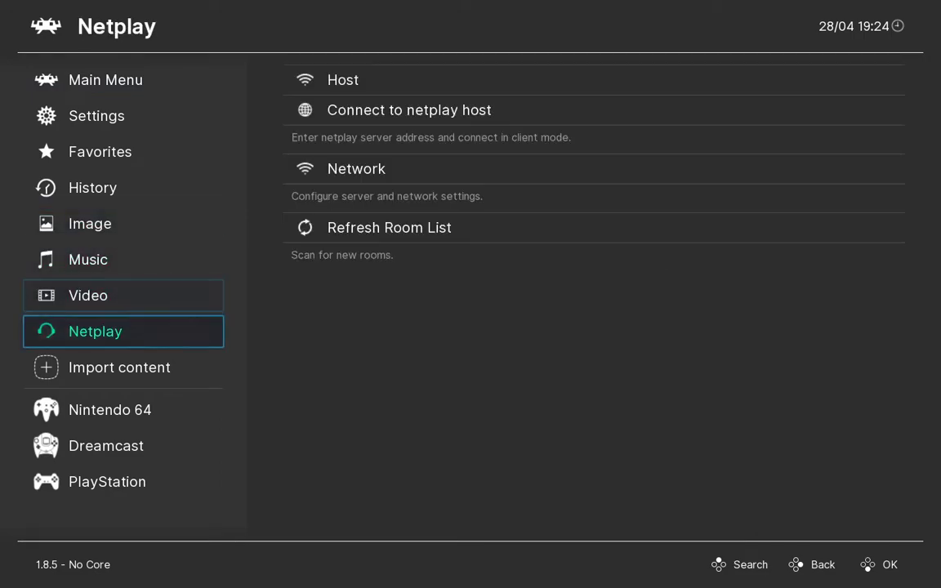
key("Down")
key("Up")
key("Down")
key("Right")
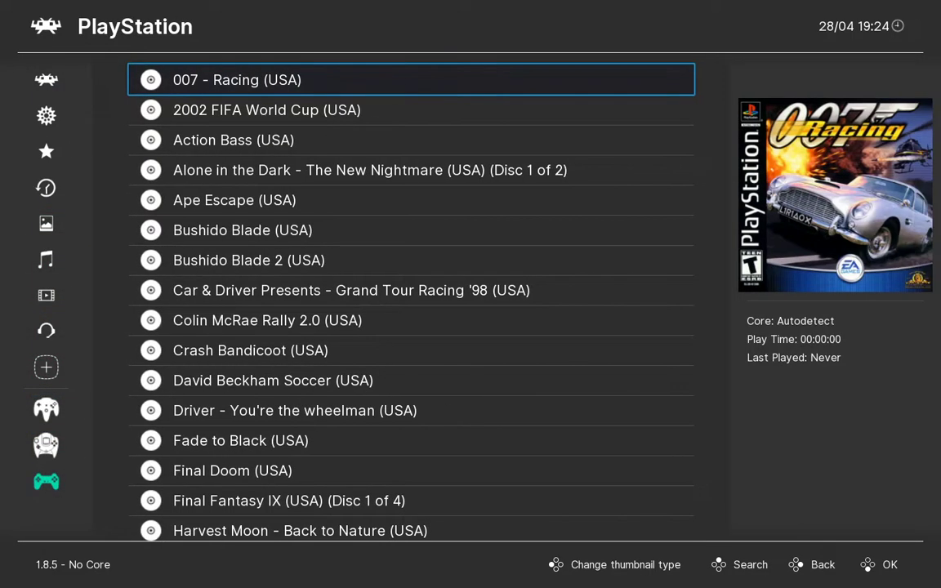
Step: Browse through the PlayStation games to check how their thumbnails load on demand
key("Down")
key("Down")
key("Down")
key("Down")
key("Down")
key("Down")
key("Down")
key("Down")
key("Down")
key("Down")
key("Down")
key("Down")
key("Down")
key("Down")
key("Down")
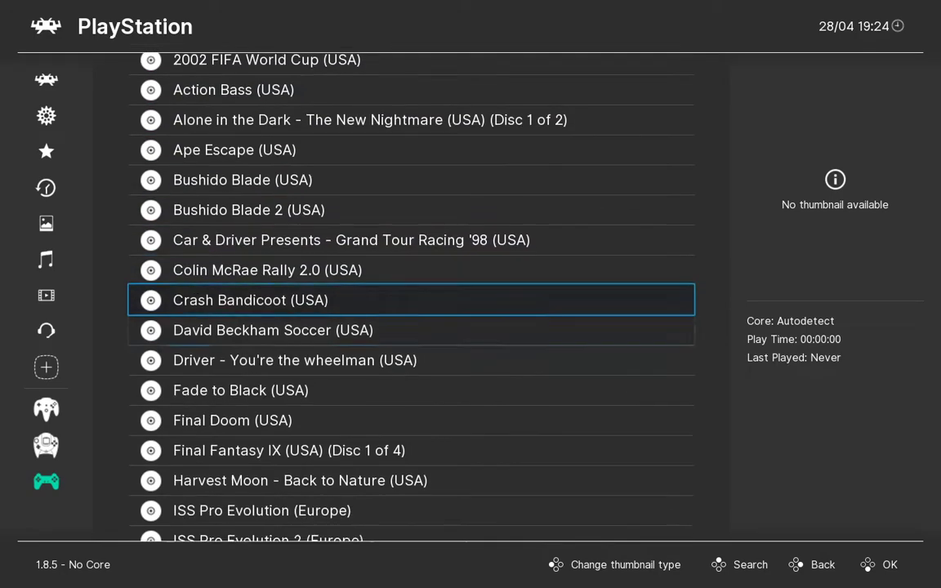
key("Up")
key("Up")
key("Up")
key("Up")
key("Up")
key("Up")
key("Up")
key("Up")
key("Up")
key("Up")
key("Up")
key("Up")
key("Up")
key("Up")
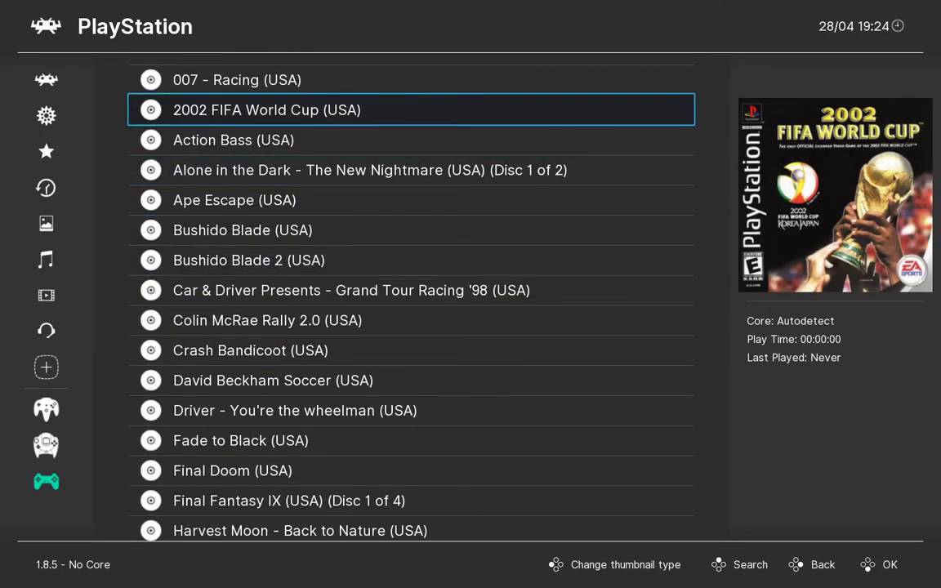
key("Down")
key("Down")
key("Down")
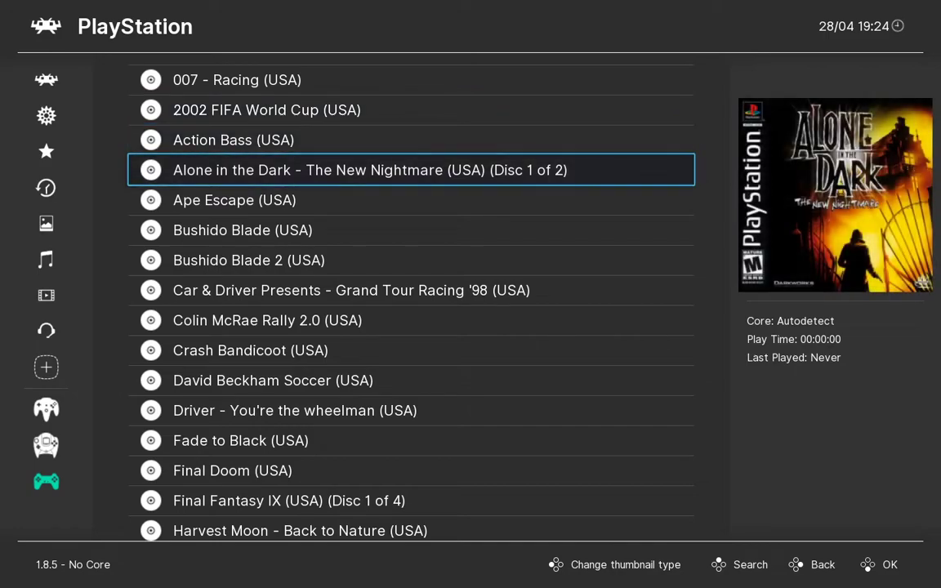
key("Down")
key("Down")
key("Down")
key("Down")
key("Down")
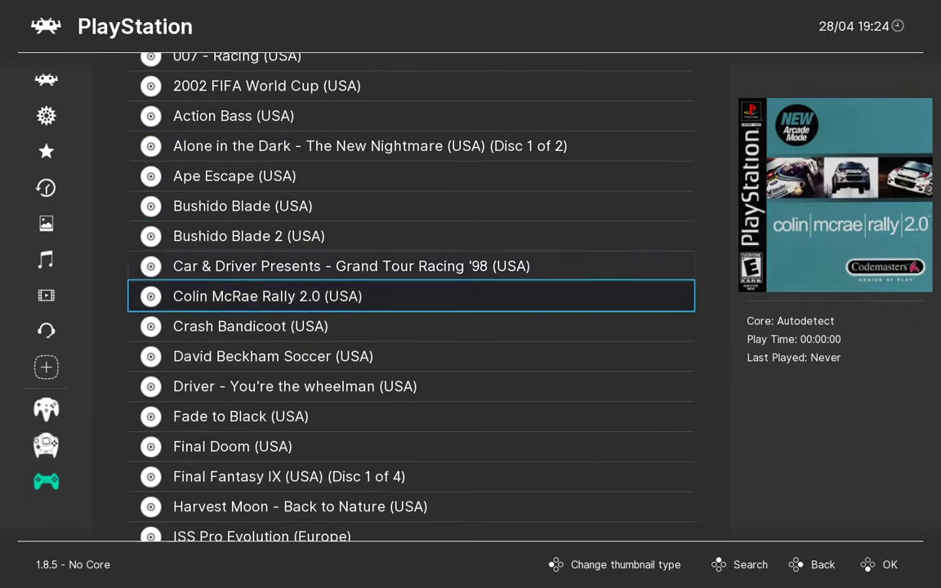
key("Down")
key("Down")
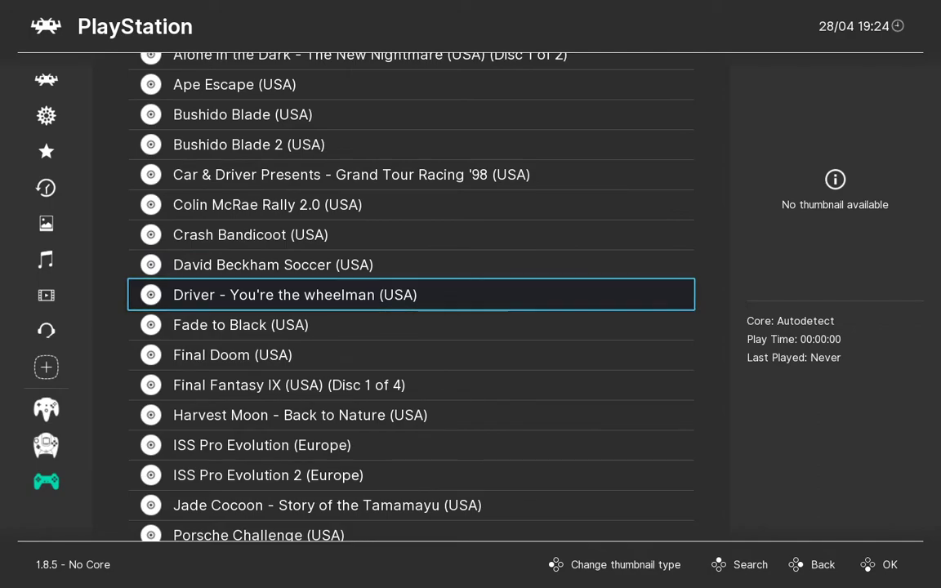
key("Down")
key("Down")
key("Down")
key("Down")
key("Down")
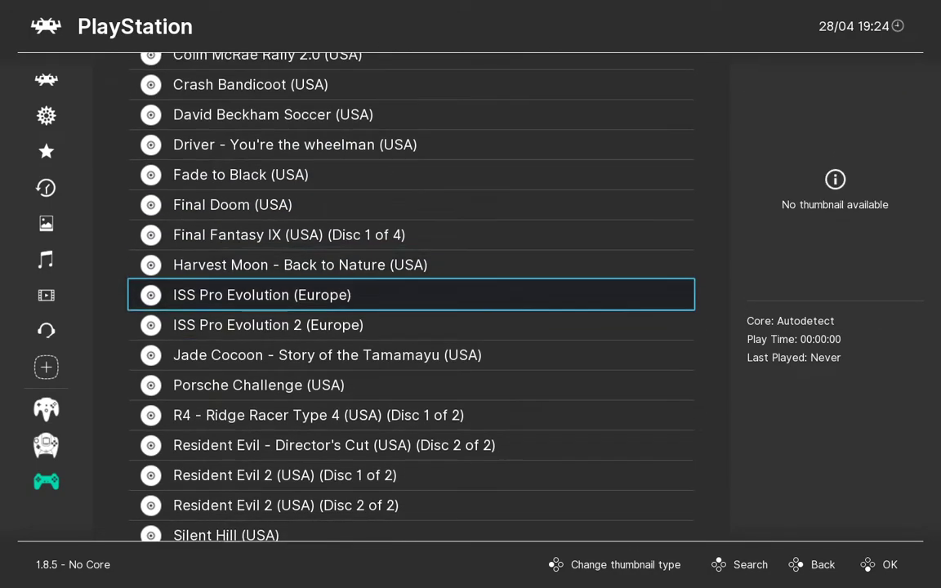
key("Down")
key("Down")
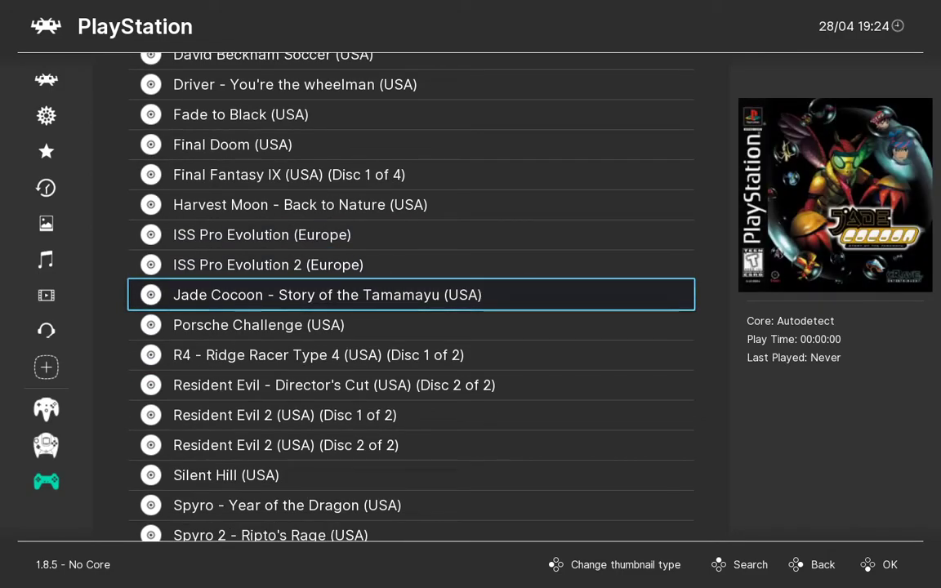
key("Down")
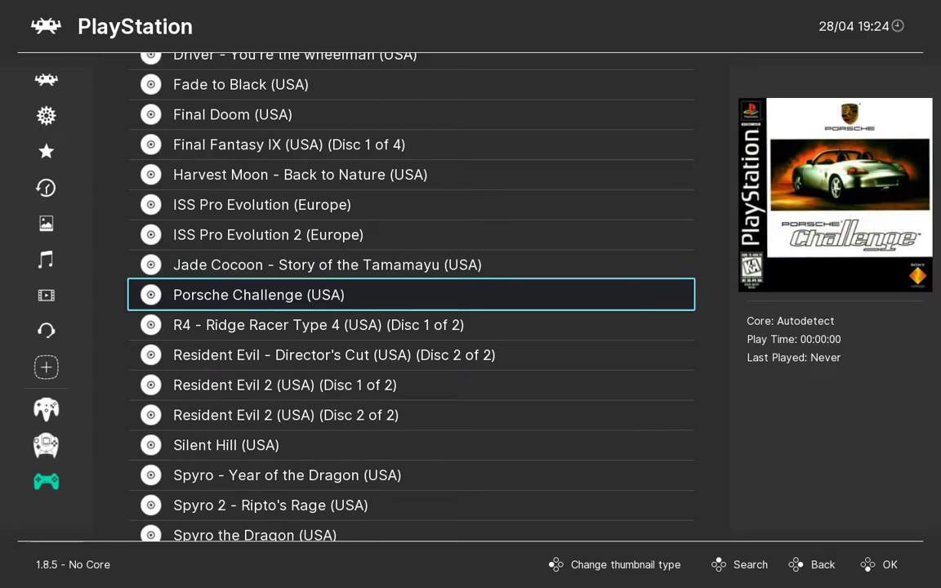
key("Down")
key("Down")
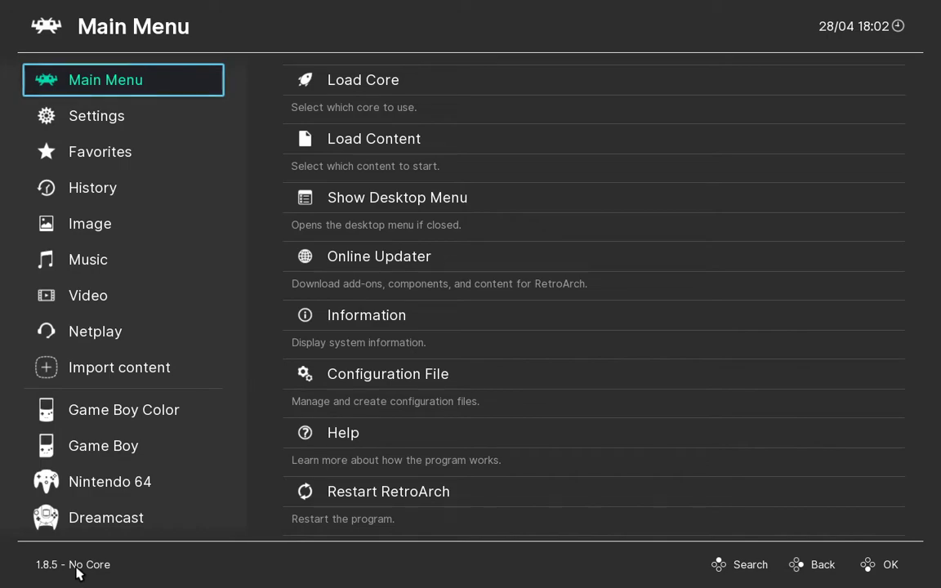
key("Right")
key("Left")
key("Down")
key("Right")
key("Down")
key("Down")
key("Down")
key("Down")
key("Down")
key("Down")
key("Down")
key("Down")
key("Down")
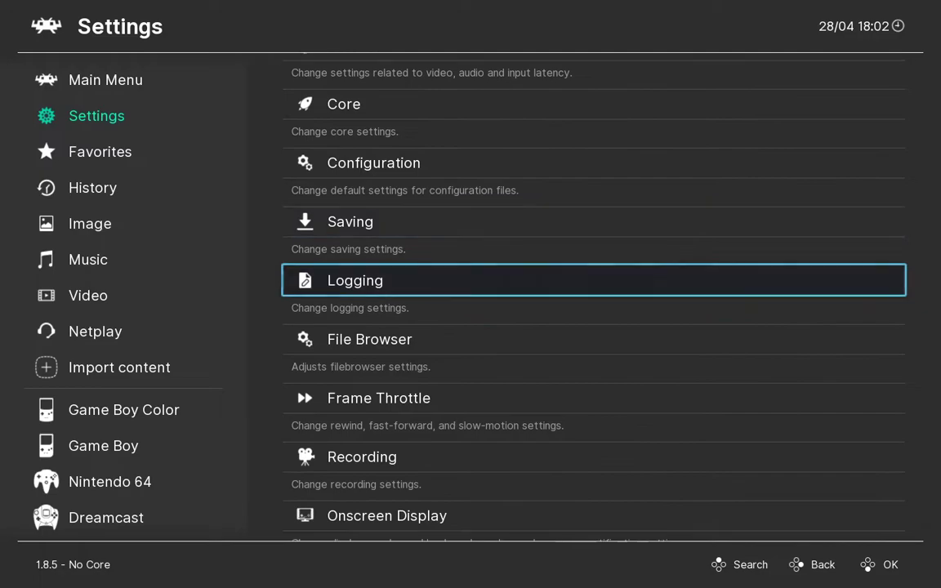
key("Down")
key("Left")
key("Up")
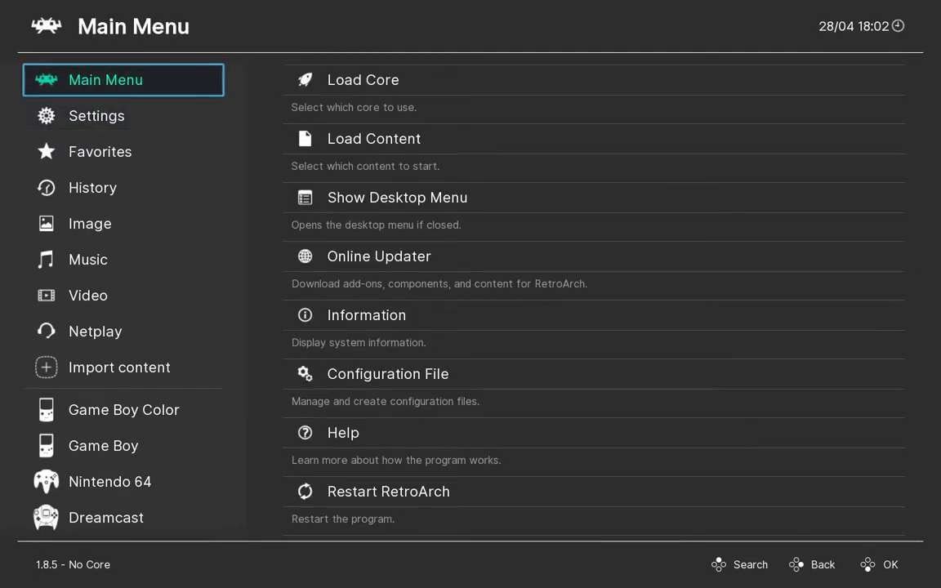
Step: Open the User Interface settings
key("Down")
key("Right")
key("Down")
key("Down")
key("Down")
key("Down")
key("Down")
key("Down")
key("Down")
key("Down")
key("Down")
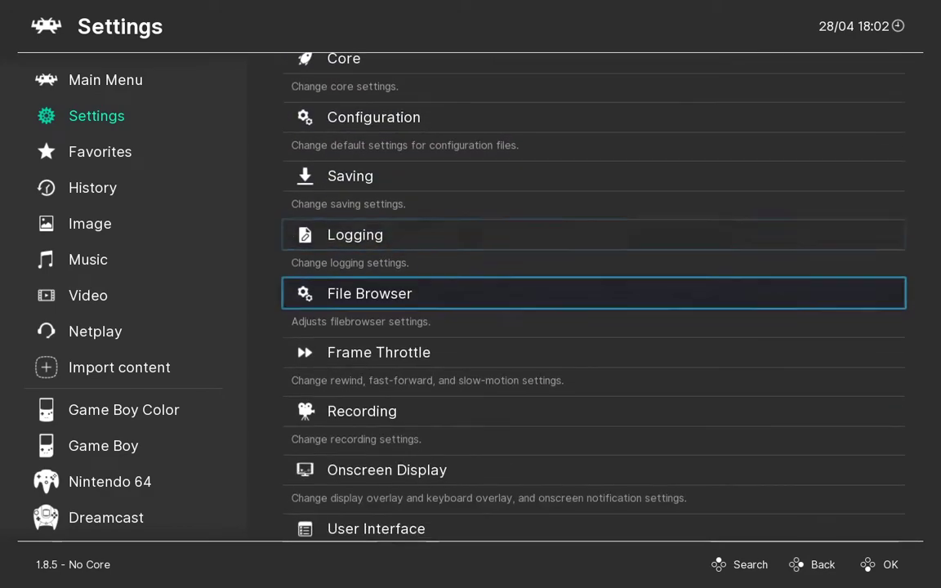
key("Down")
key("Down")
key("Down")
key("Down")
key("Return")
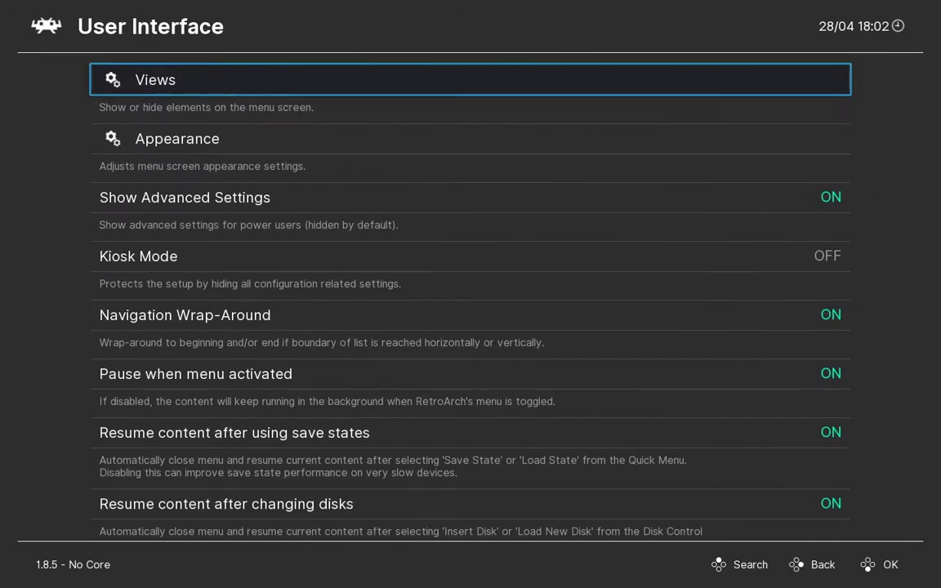
Step: Turn on Show Legacy Thumbnails Updater in the Views options and return to the main settings list
key("Return")
key("Down")
key("Down")
key("Down")
key("Down")
key("Down")
key("Down")
key("Down")
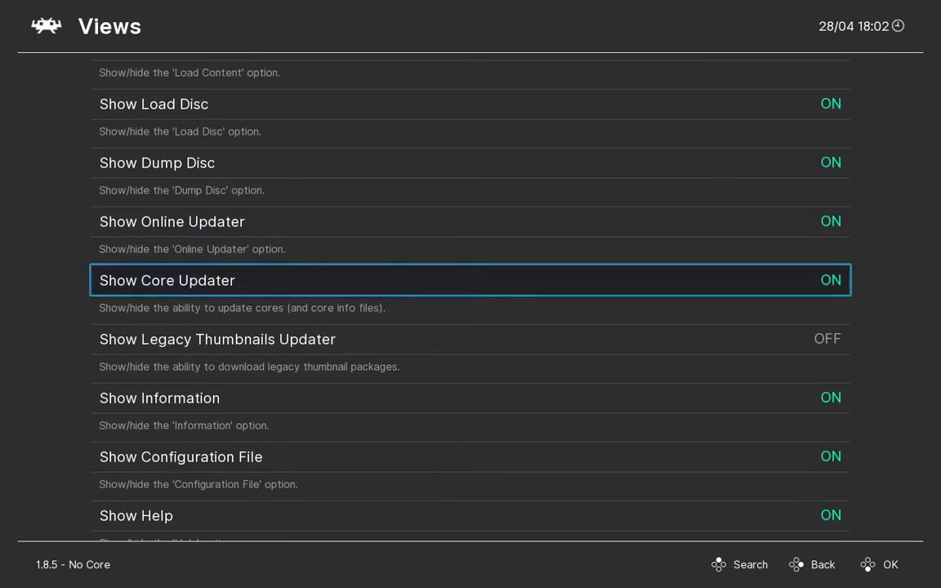
key("Down")
key("Return")
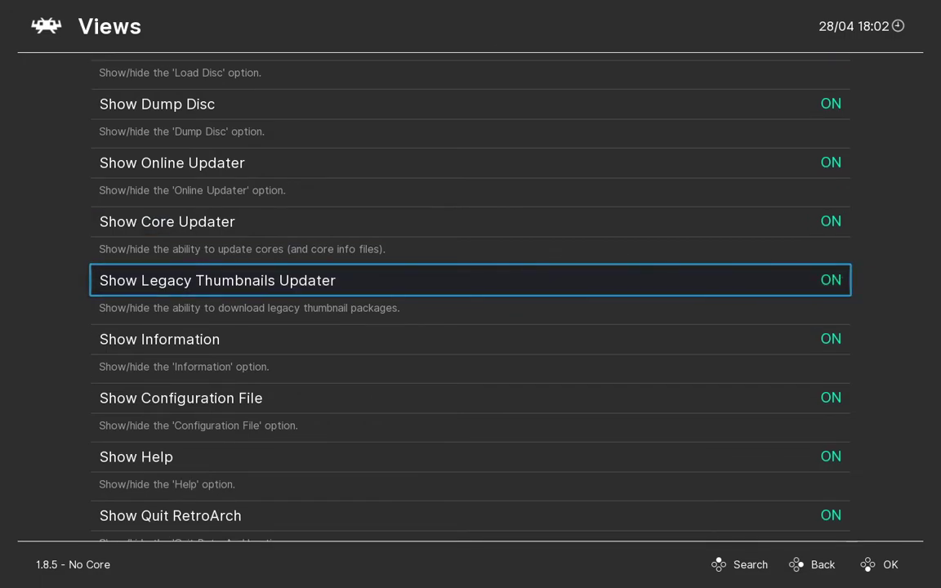
key("BackSpace")
key("BackSpace")
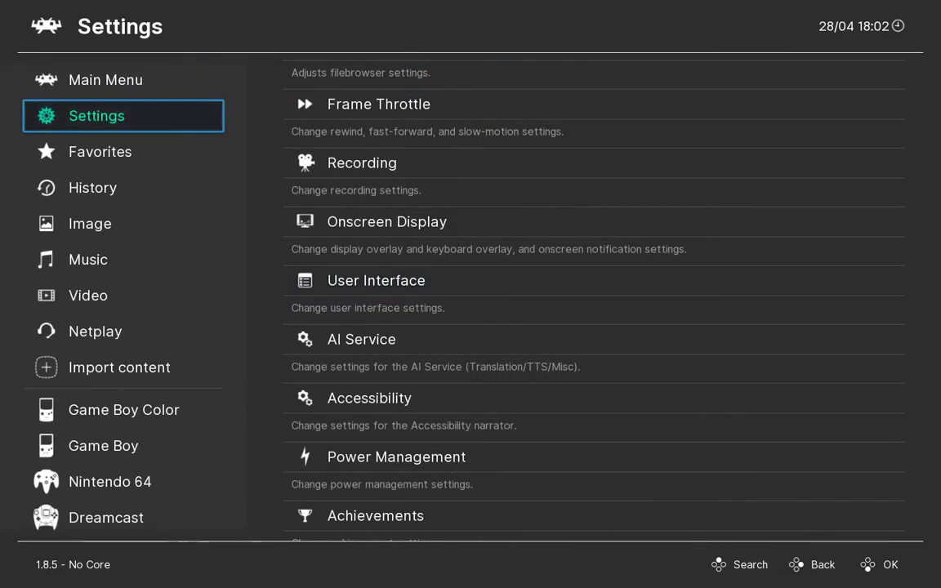
Step: Open the Thumbnails Updater in the Online Updater to list the complete thumbnail packages per system
key("Up")
key("Right")
key("Down")
key("Down")
key("Down")
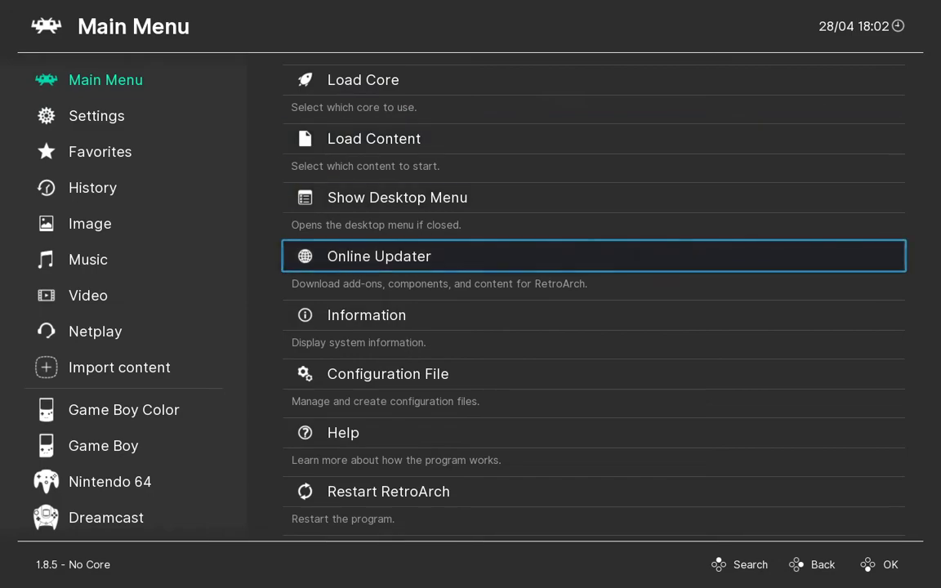
key("Return")
key("Down")
key("Down")
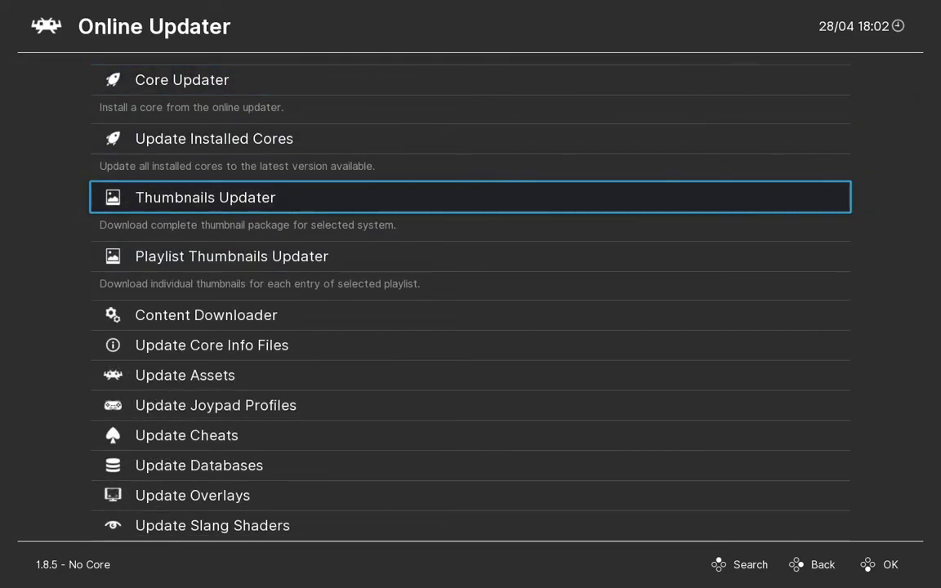
key("Return")
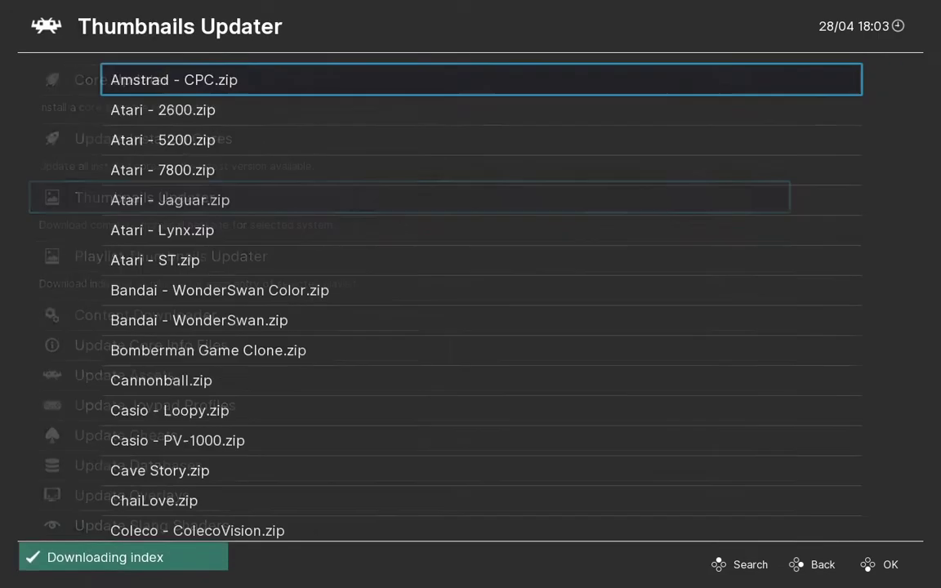
Step: Download the complete legacy thumbnail package "Nintendo - Nintendo 64.zip" from the list of system packages
key("Down")
key("Down")
key("Down")
key("Down")
key("Down")
key("Down")
key("Down")
key("Down")
key("Down")
key("Down")
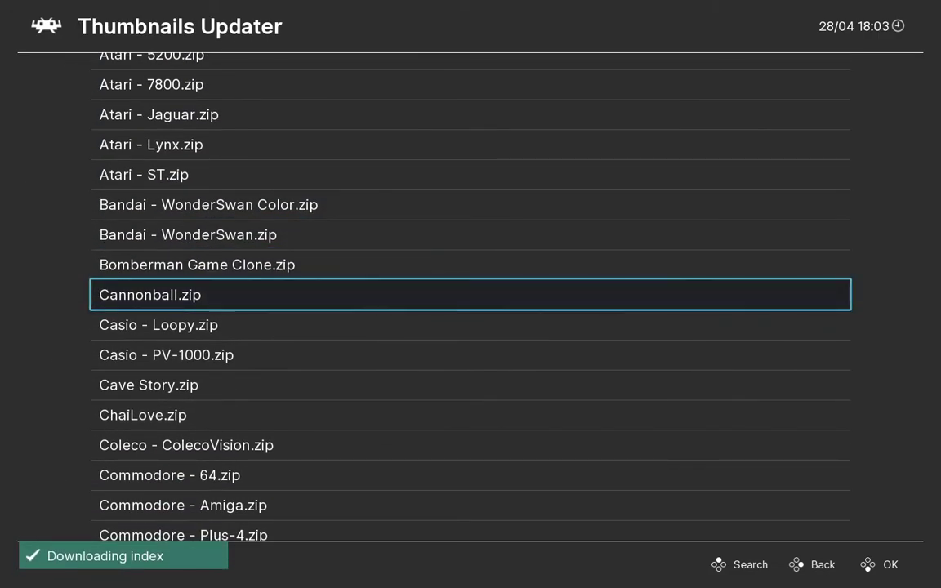
key("Down")
key("Down")
key("Down")
key("Down")
key("Down")
key("Down")
key("Down")
key("Down")
key("Down")
key("Down")
key("Down")
key("Down")
key("Down")
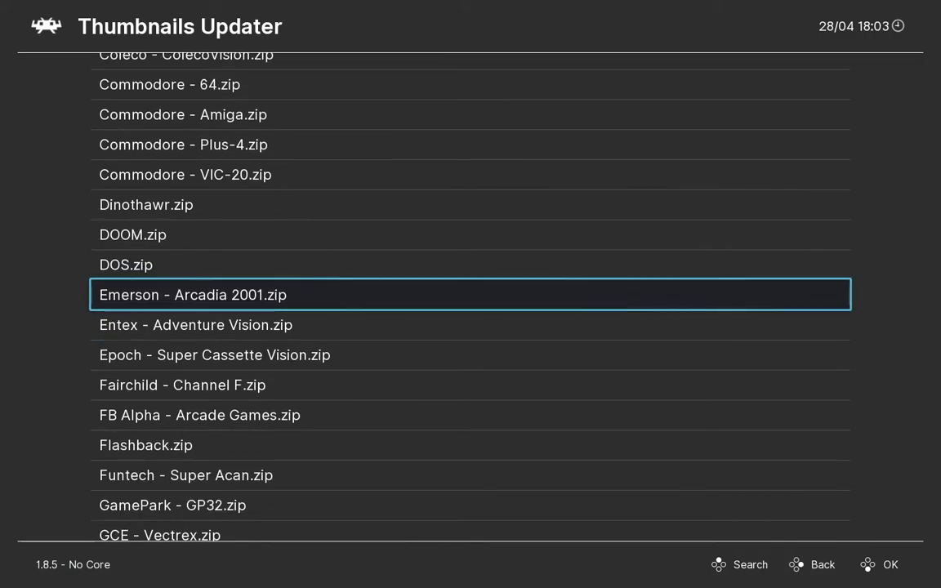
key("Down")
key("Down")
key("Down")
key("Down")
key("Down")
key("Down")
key("Down")
key("Down")
key("Down")
key("Down")
key("Down")
key("Down")
key("Down")
key("Down")
key("Down")
key("Down")
key("Down")
key("Down")
key("Down")
key("Down")
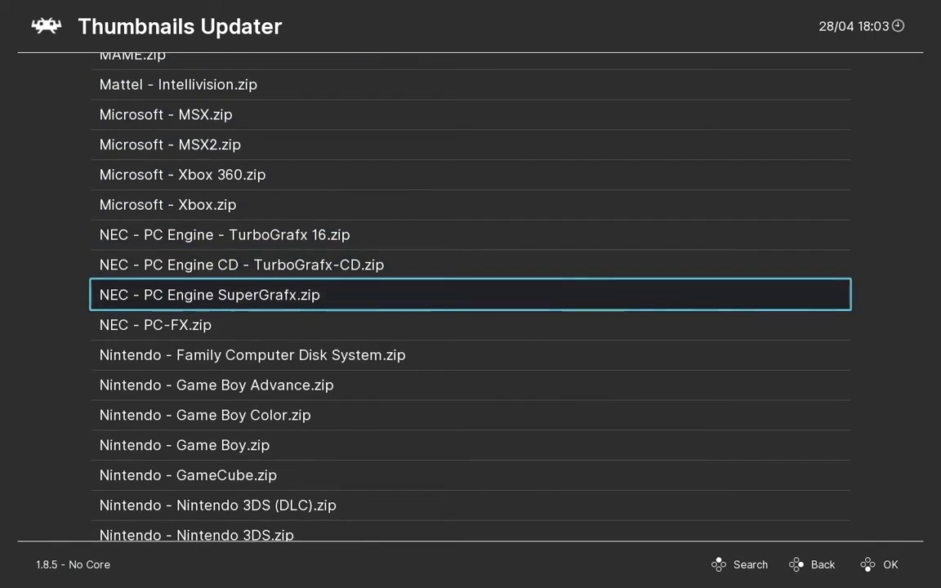
key("Down")
key("Down")
key("Down")
key("Down")
key("Down")
key("Down")
key("Down")
key("Down")
key("Down")
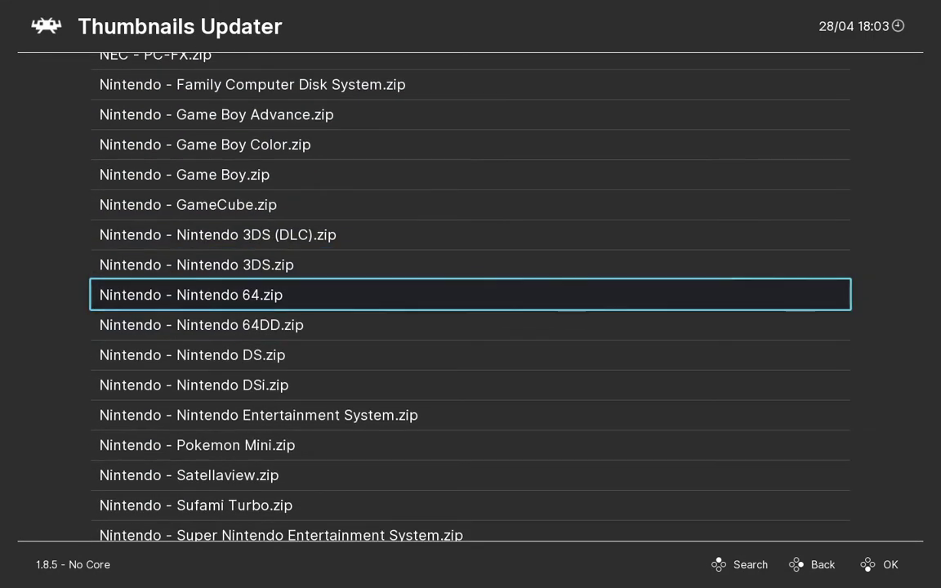
key("Return")
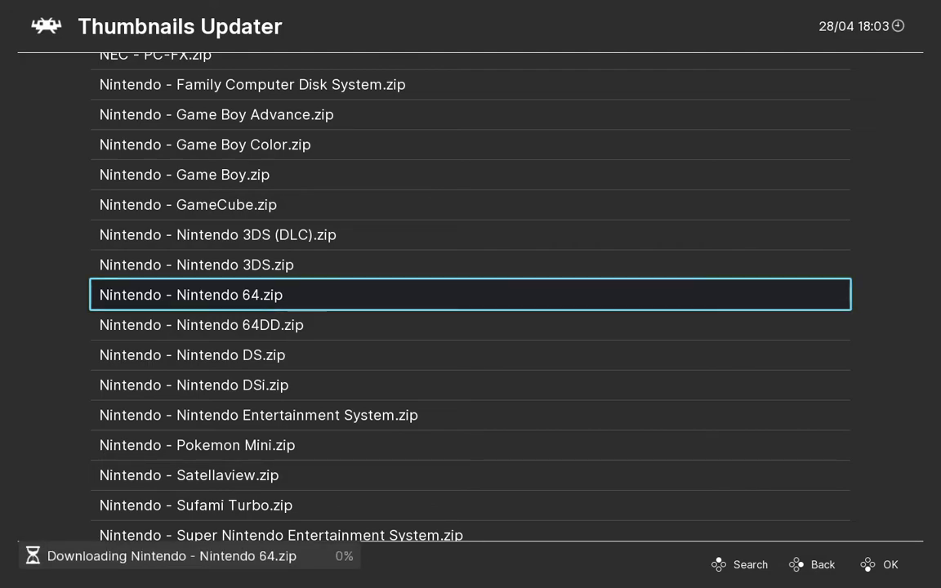